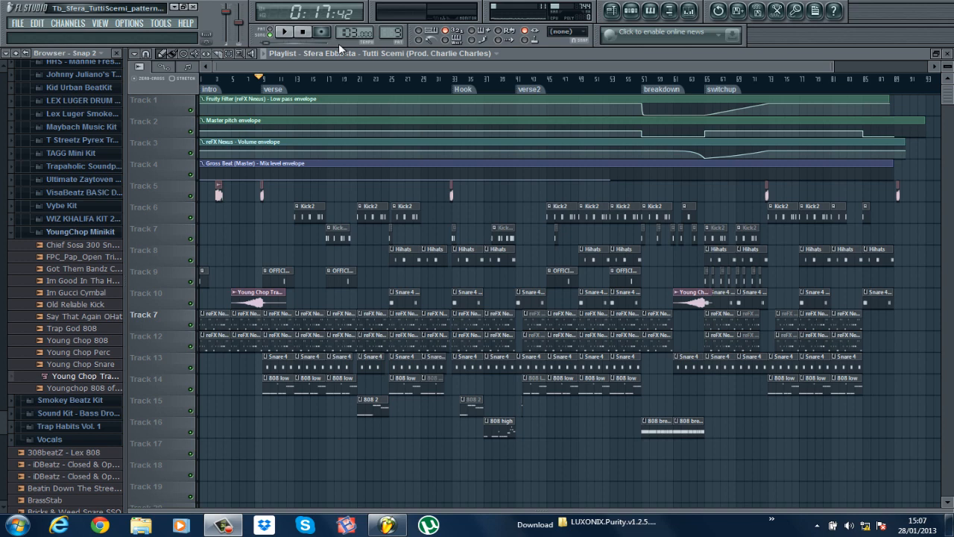
Show the step sequencer, select the Kick2 pattern, play it and view the Kick2 channel's sample settings
left_click(630, 15)
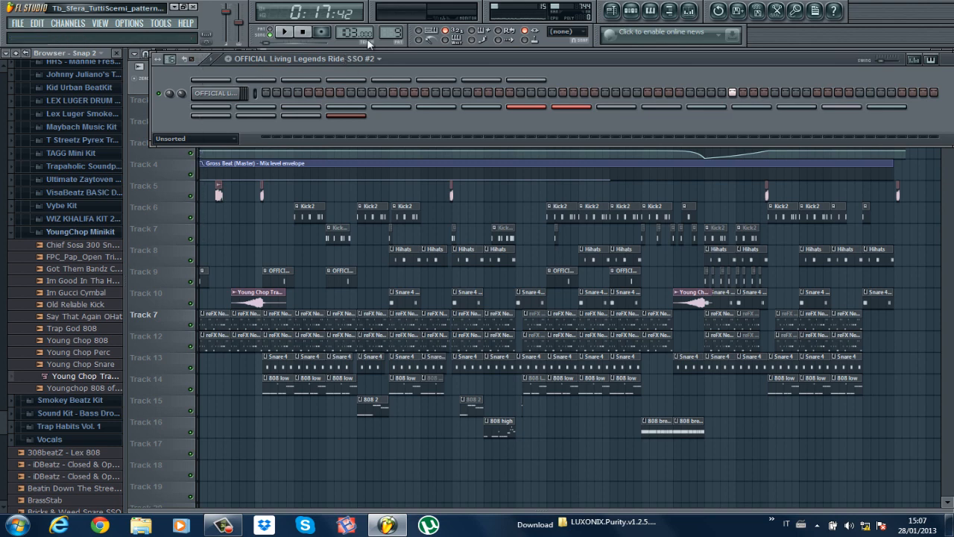
left_click_drag(392, 33, 398, 41)
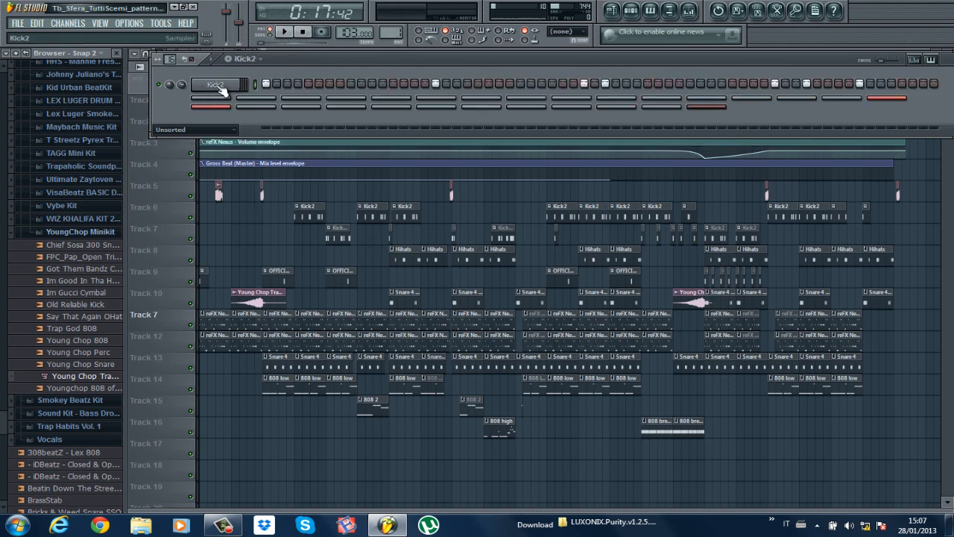
key("space")
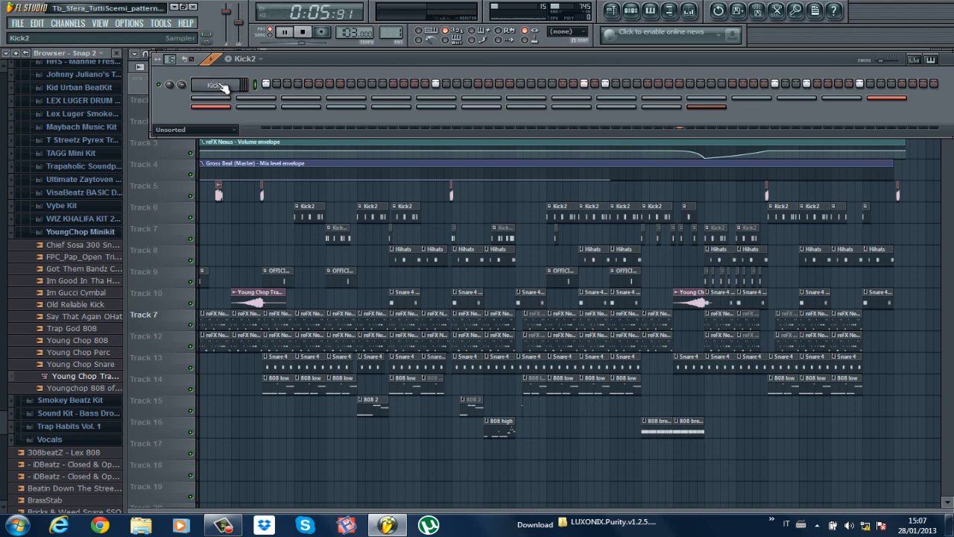
left_click(215, 85)
left_click_drag(873, 87, 550, 121)
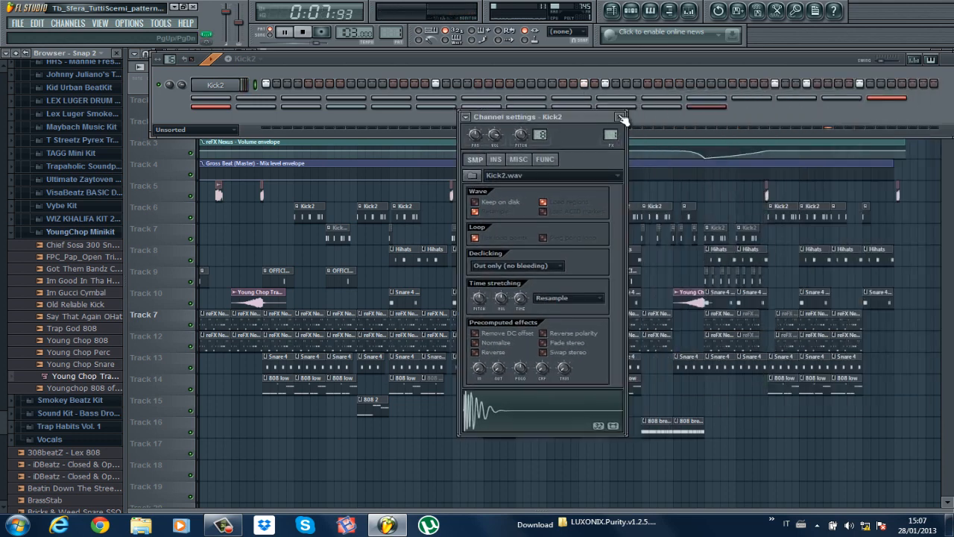
left_click(620, 116)
Show the mixer and examine the Fruity Parametric EQ 2 curve on the Kick 1 track
left_click(690, 11)
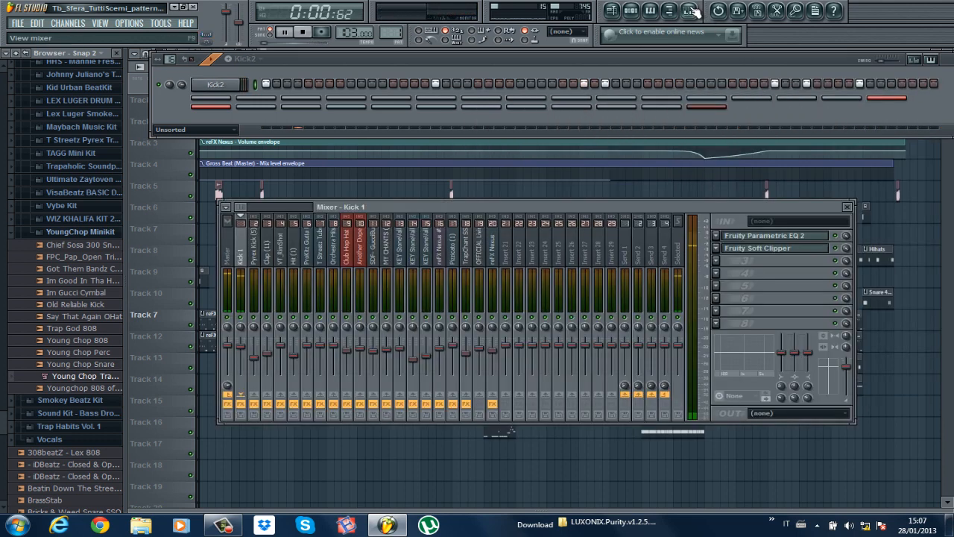
left_click(775, 240)
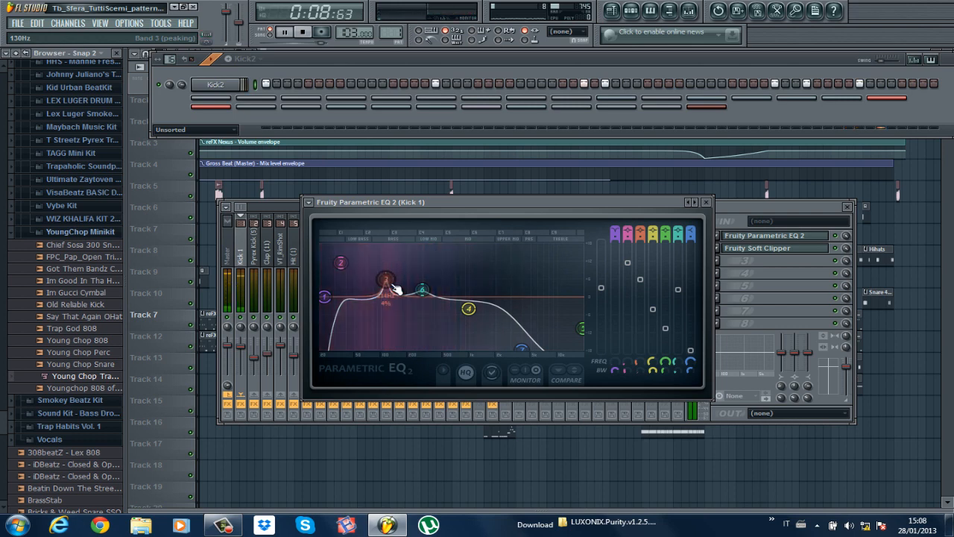
left_click(706, 204)
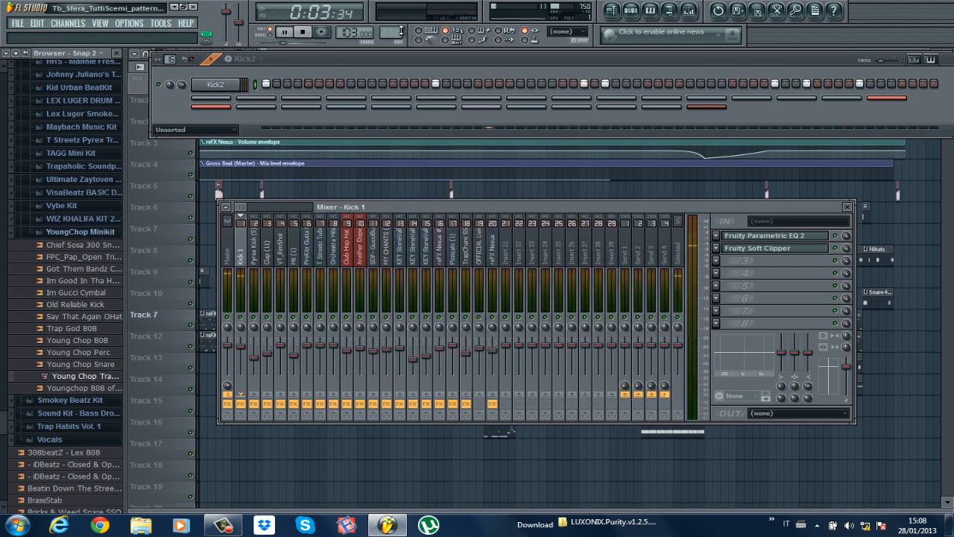
Switch to pattern 2, Kick2 #2, and play its kick sequence
scroll(396, 24, "up", 1)
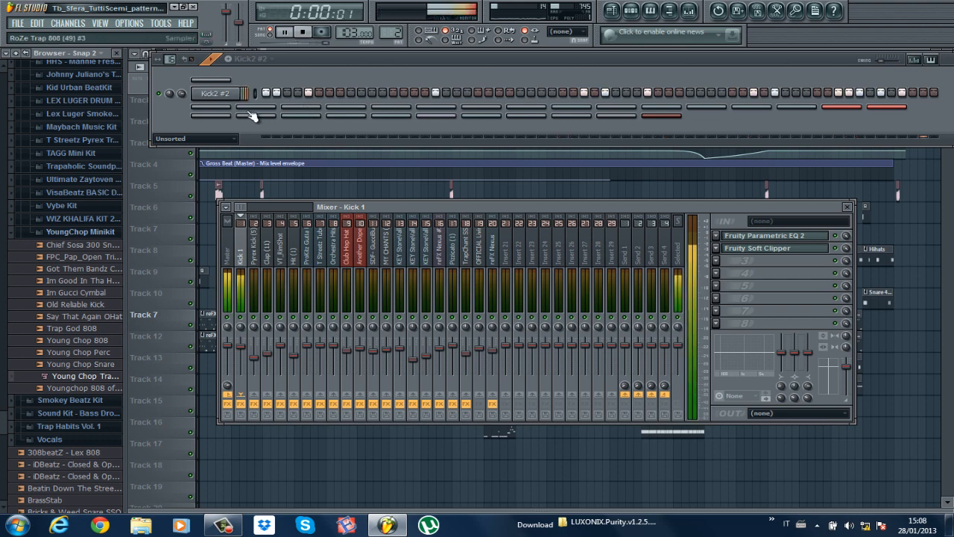
key("space")
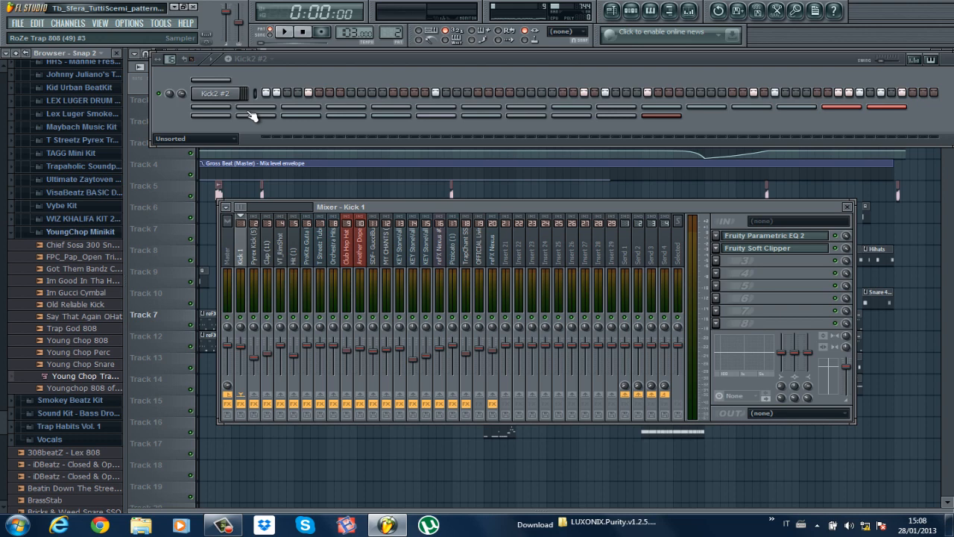
key("space")
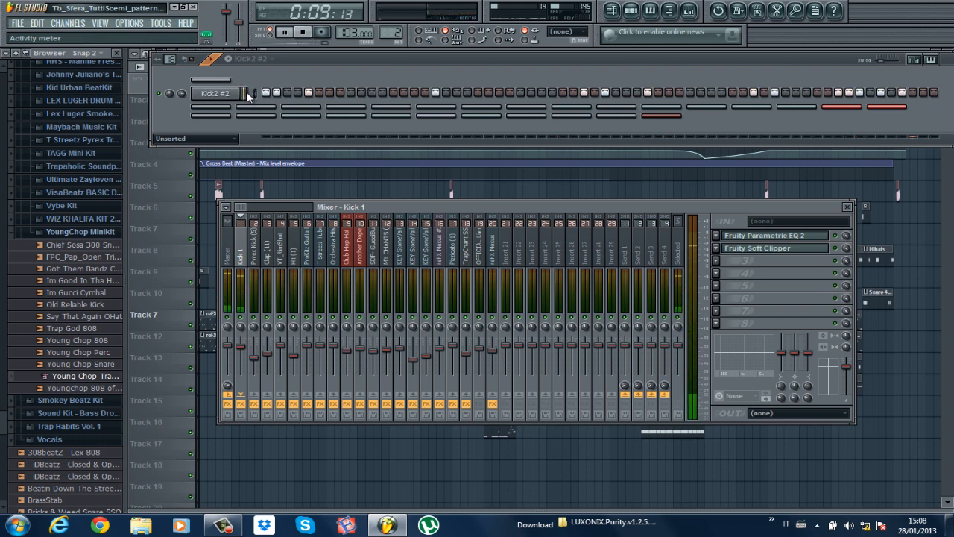
key("space")
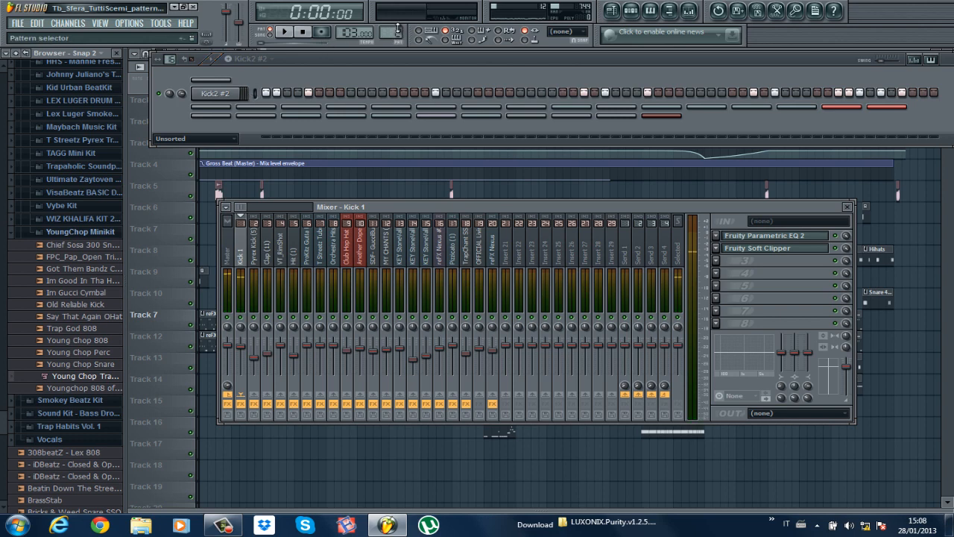
In the 808 low pattern, audition the RoZe Trap 808 (49) sample and examine the Parametric EQ 2 on its Pyrex Kick (5) mixer track
scroll(398, 29, "up", 1)
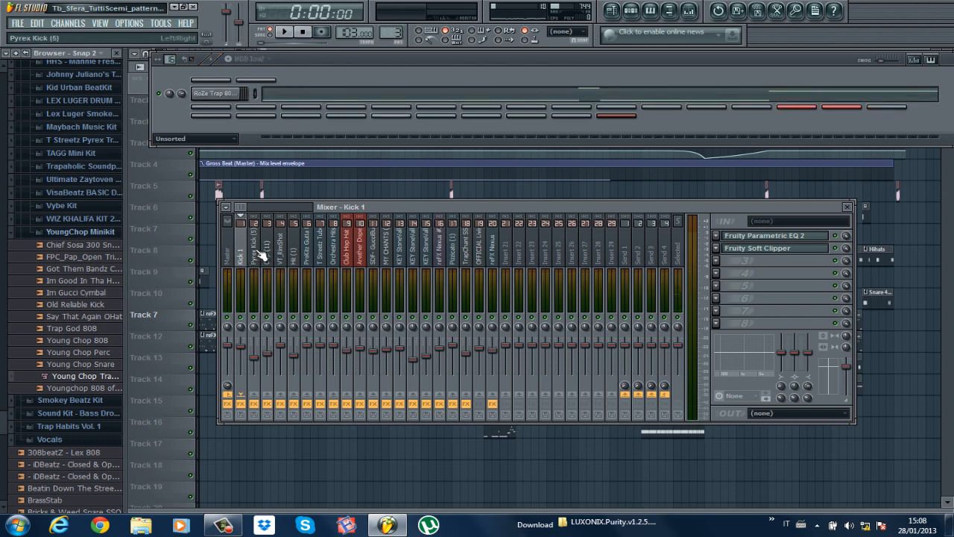
left_click(231, 95)
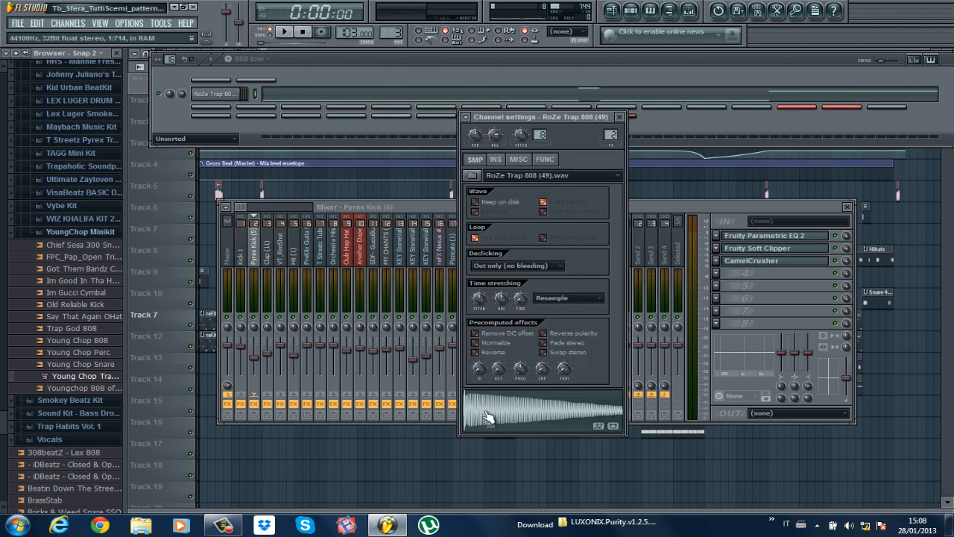
left_click(839, 265)
left_click(541, 131)
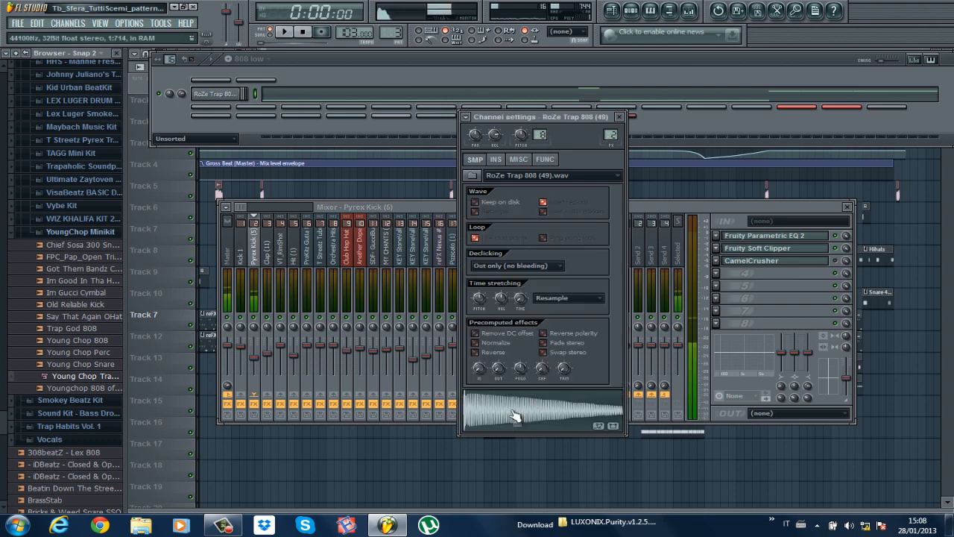
left_click(622, 118)
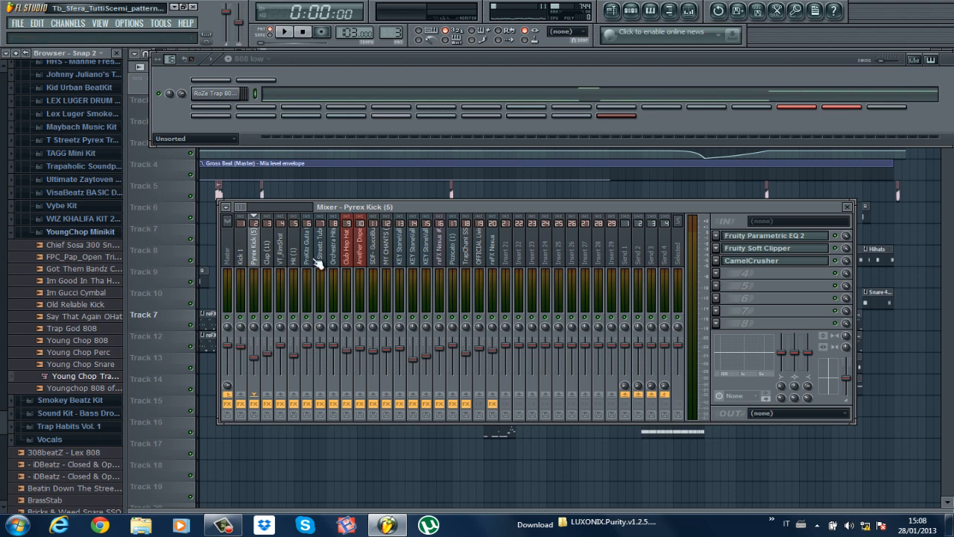
left_click(754, 237)
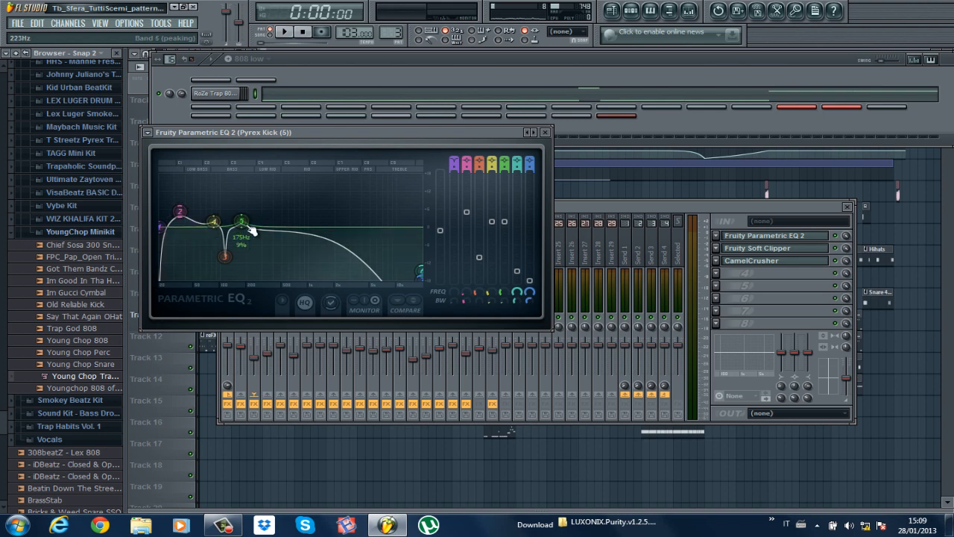
left_click(547, 133)
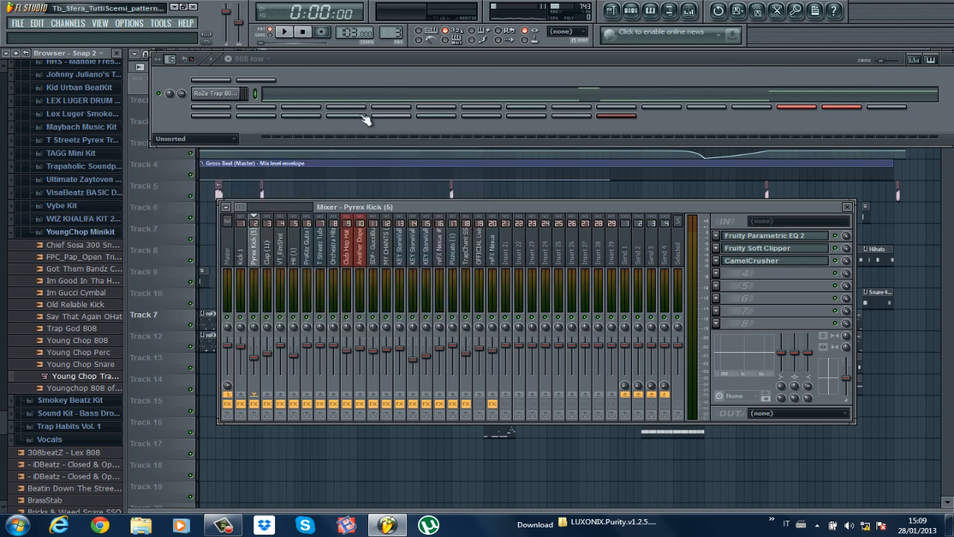
Examine the RoZe Trap 808 (49) notes of the 808 low pattern in the piano roll and play them back
left_click(223, 94)
left_click(300, 97)
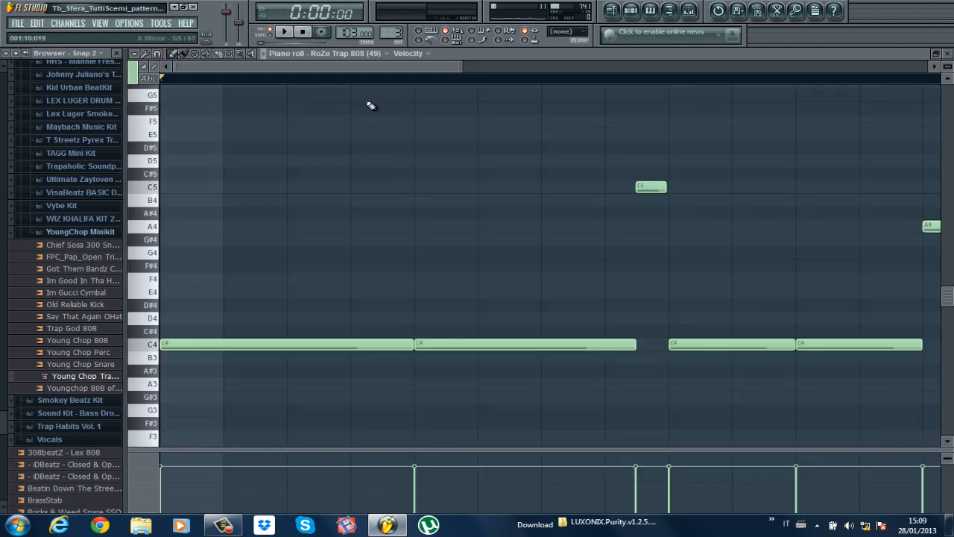
left_click_drag(457, 64, 762, 66)
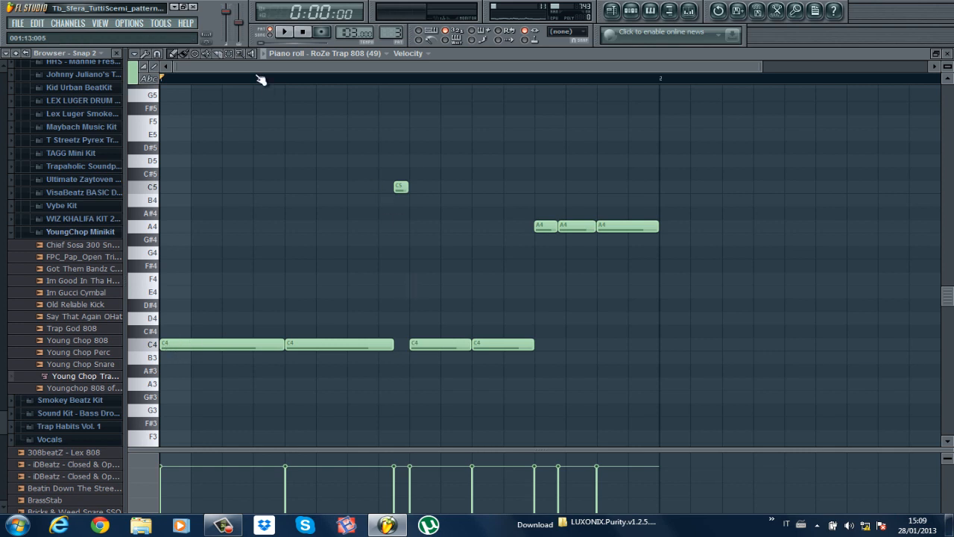
key("space")
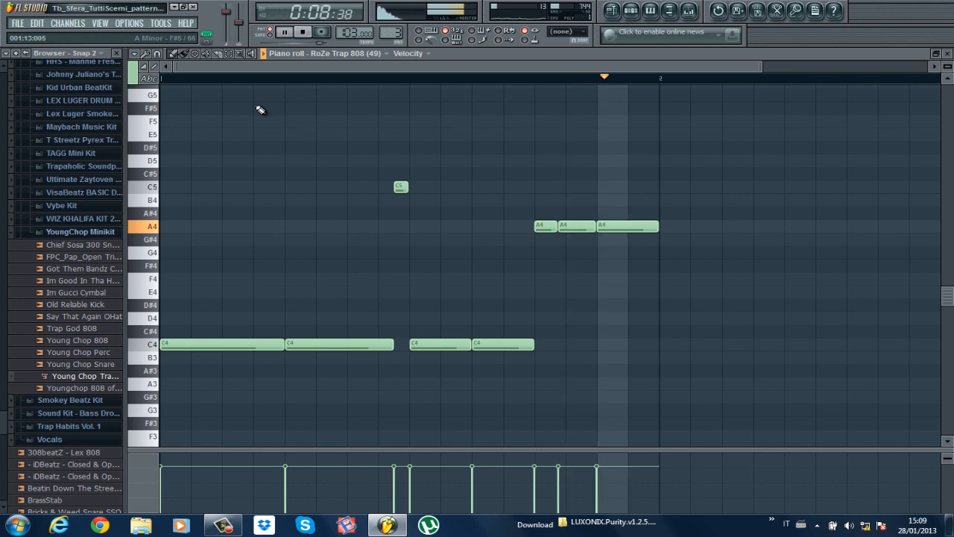
key("space")
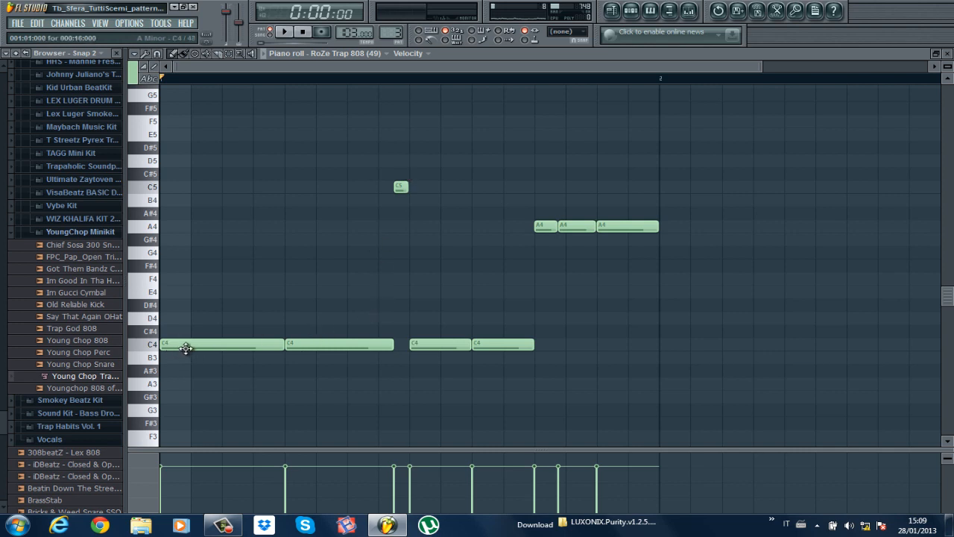
key("space")
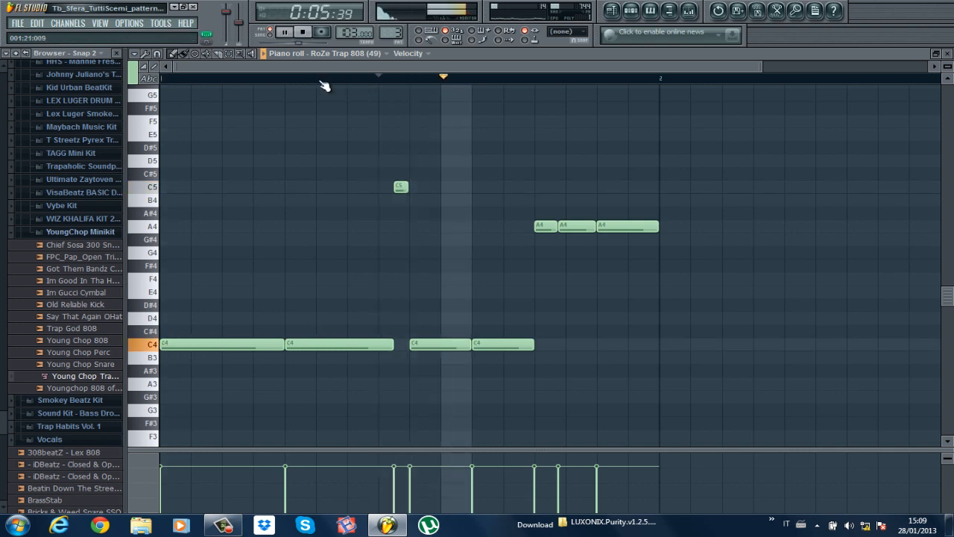
key("space")
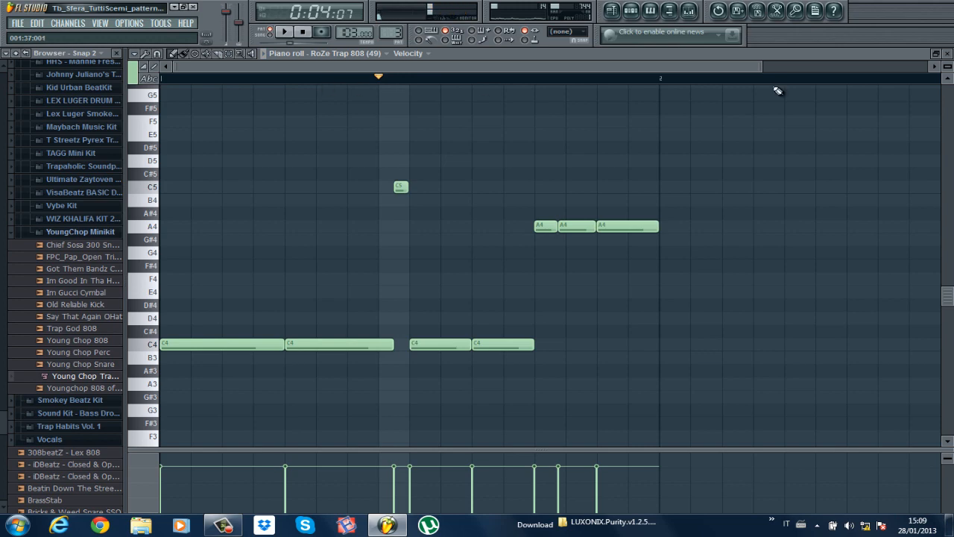
left_click(945, 53)
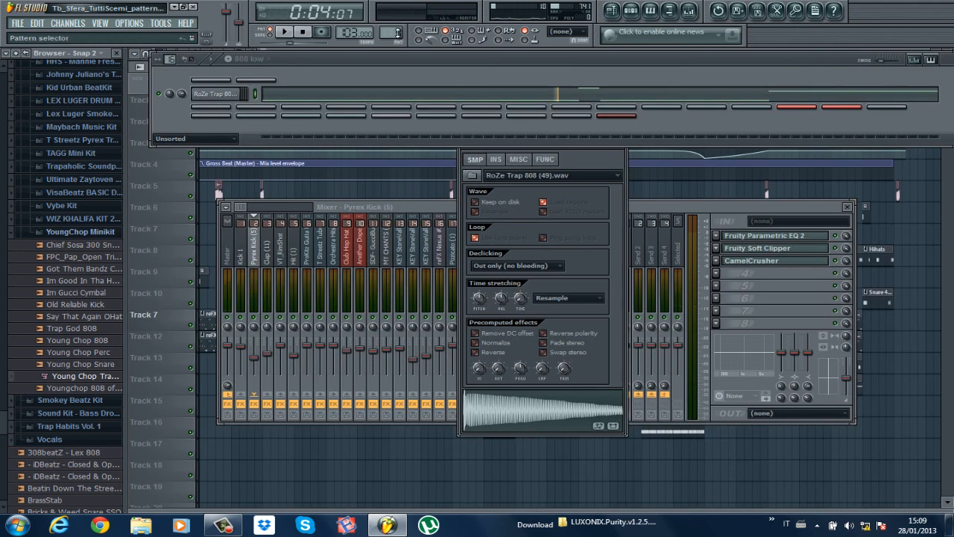
Switch to pattern 4, 808 breakdown, examine its 808 notes in the piano roll and play them back
scroll(389, 32, "up", 1)
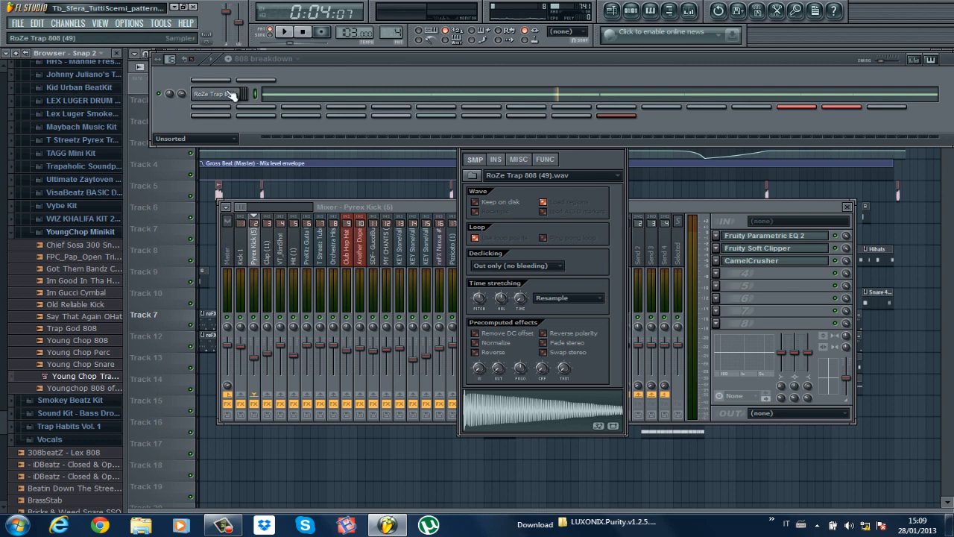
left_click(291, 97)
left_click_drag(460, 67, 877, 67)
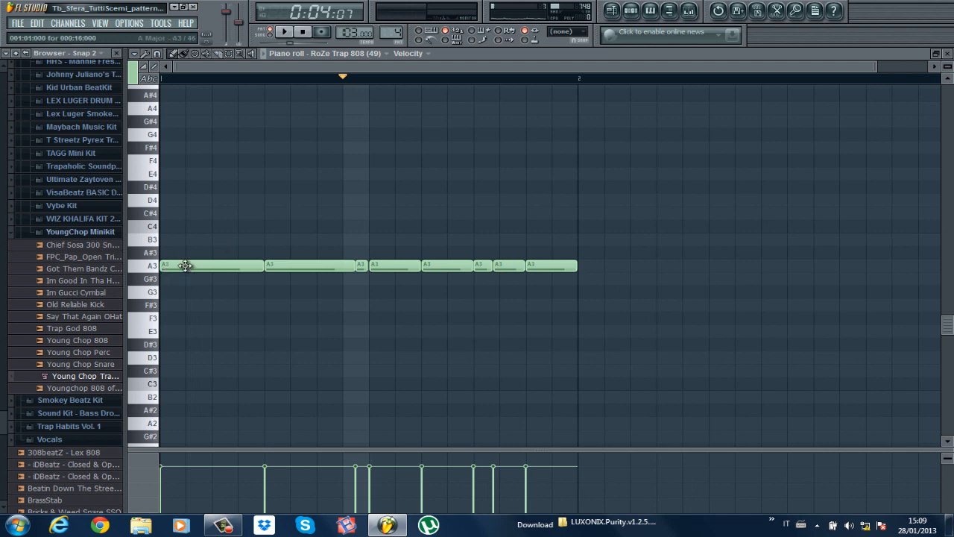
key("space")
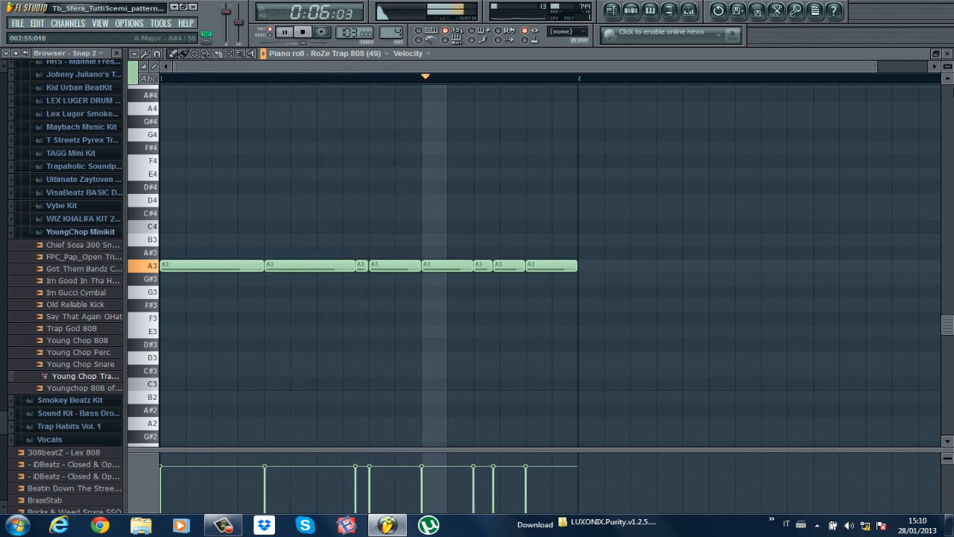
key("space")
left_click(947, 57)
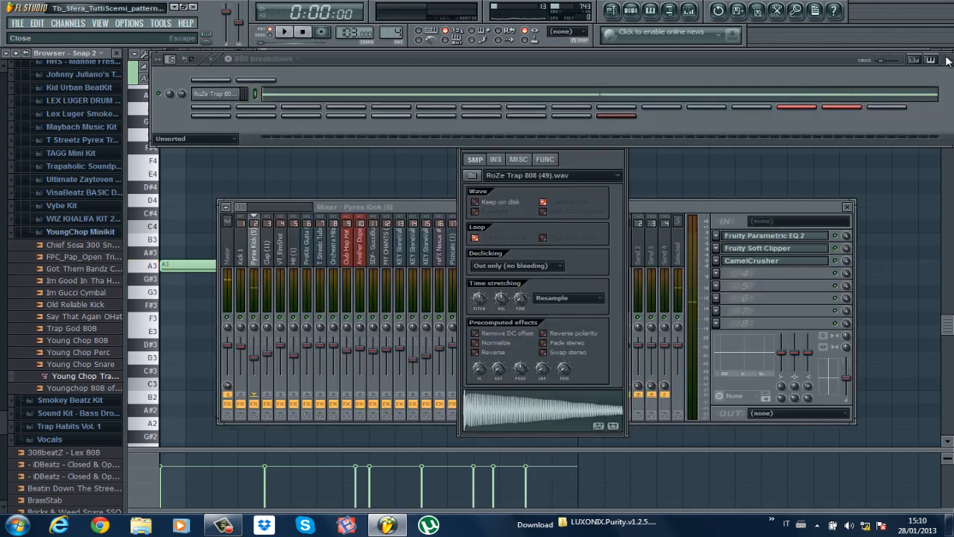
Switch to pattern 5, 808 2, examine its 808 notes in the piano roll and play them back
left_click(492, 61)
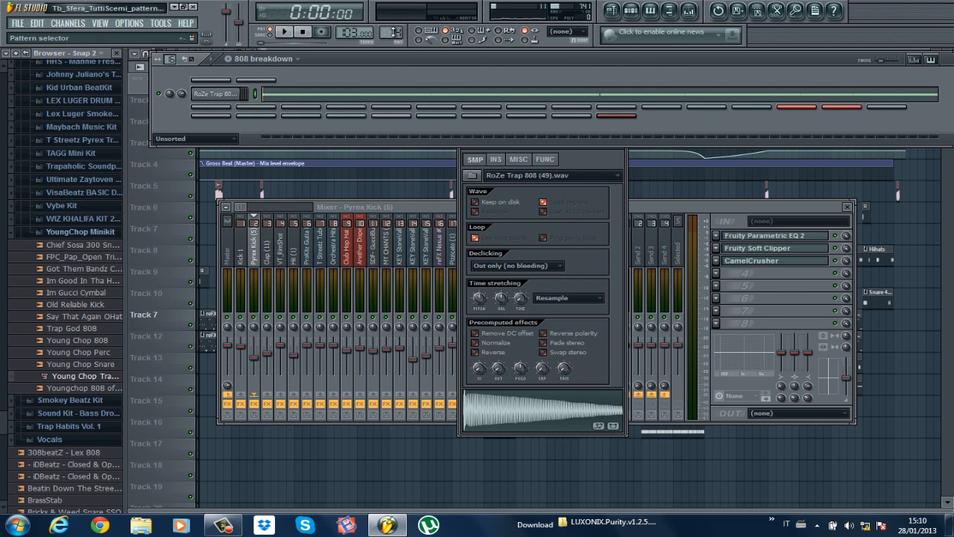
left_click_drag(393, 32, 394, 27)
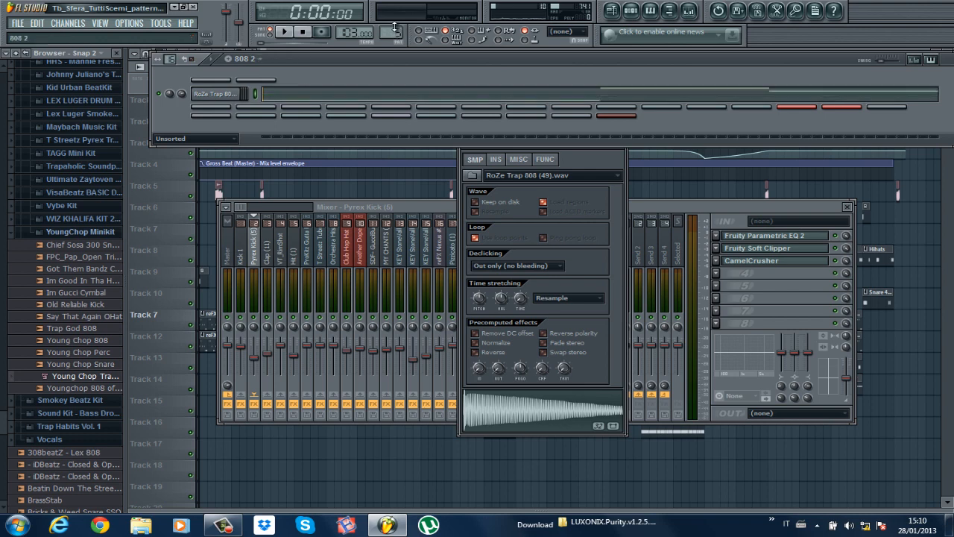
left_click(411, 98)
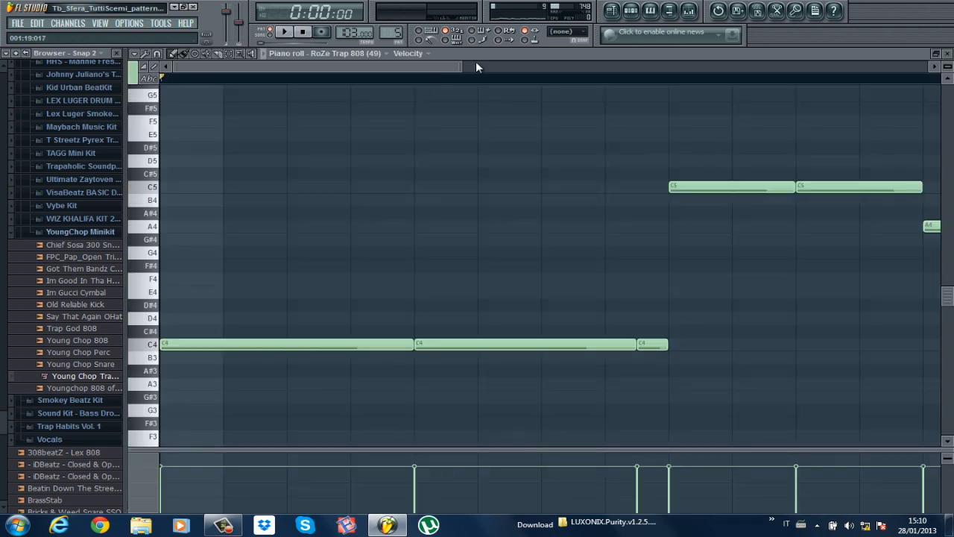
left_click_drag(459, 65, 736, 65)
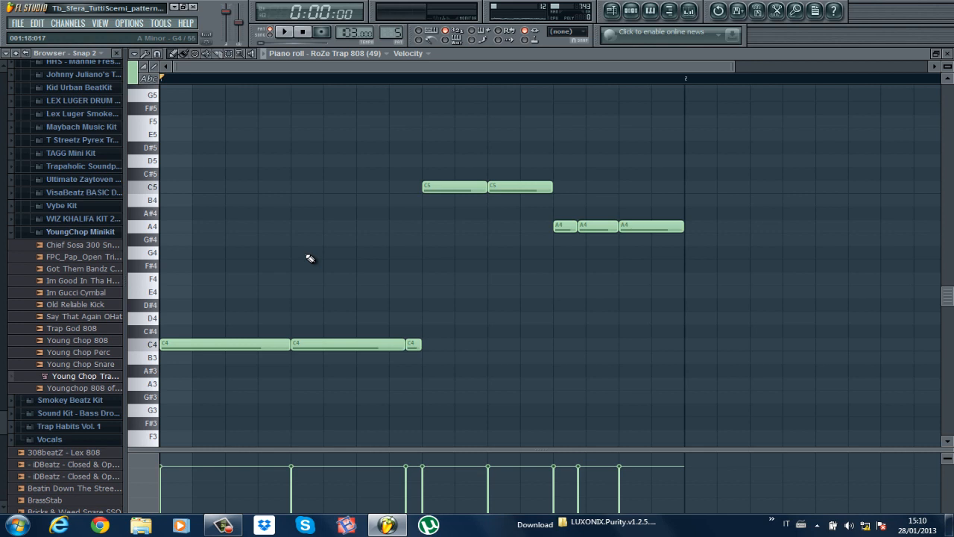
key("space")
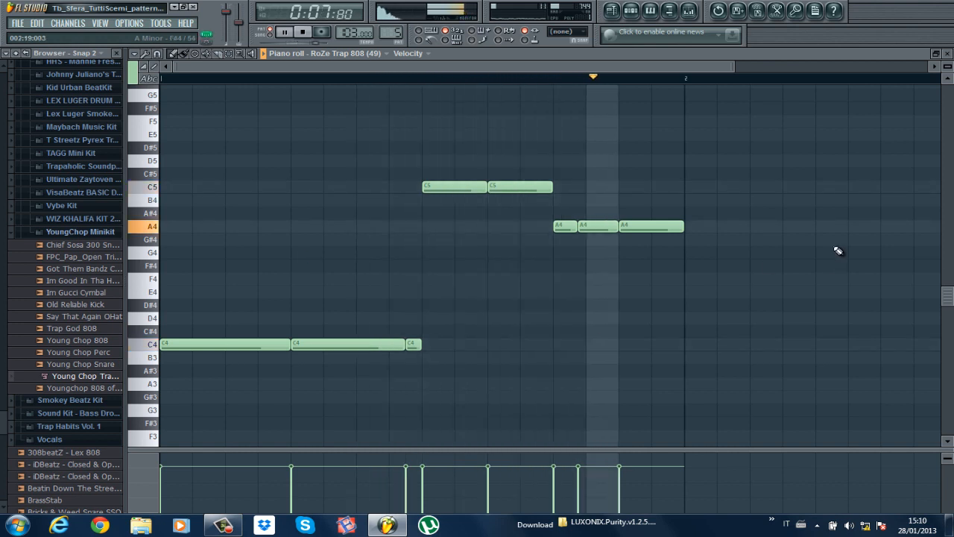
key("space")
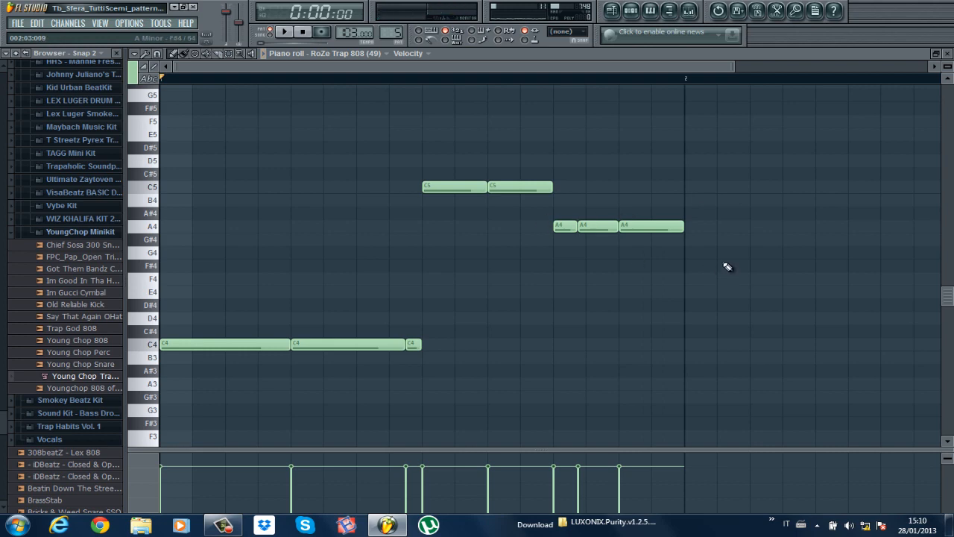
left_click(947, 54)
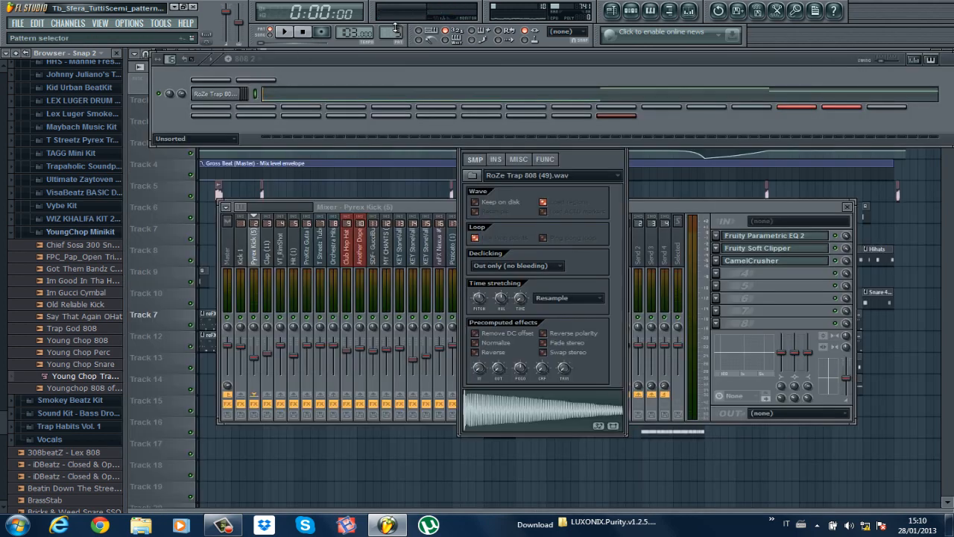
Switch to pattern 6, 808 high, examine its 808 notes in the piano roll and play them back
scroll(395, 28, "up", 1)
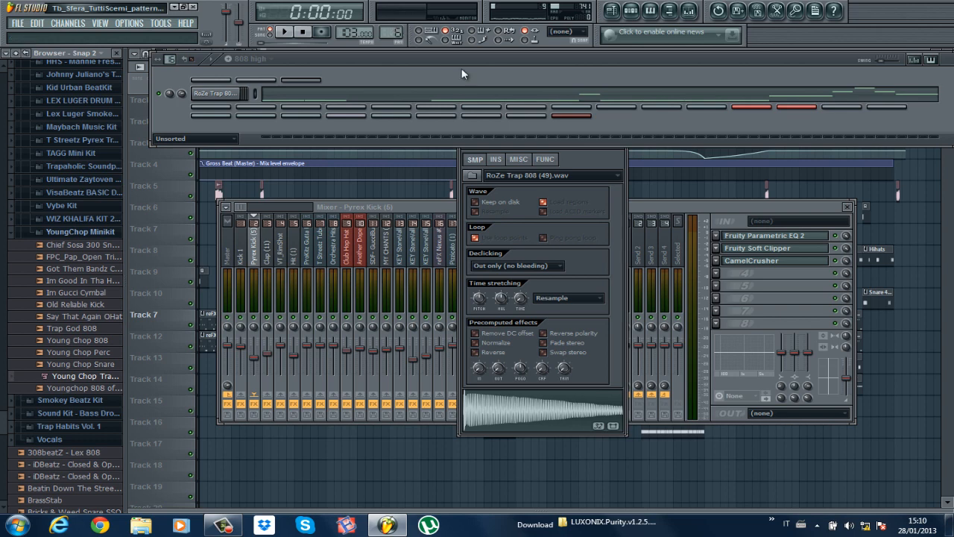
left_click(434, 98)
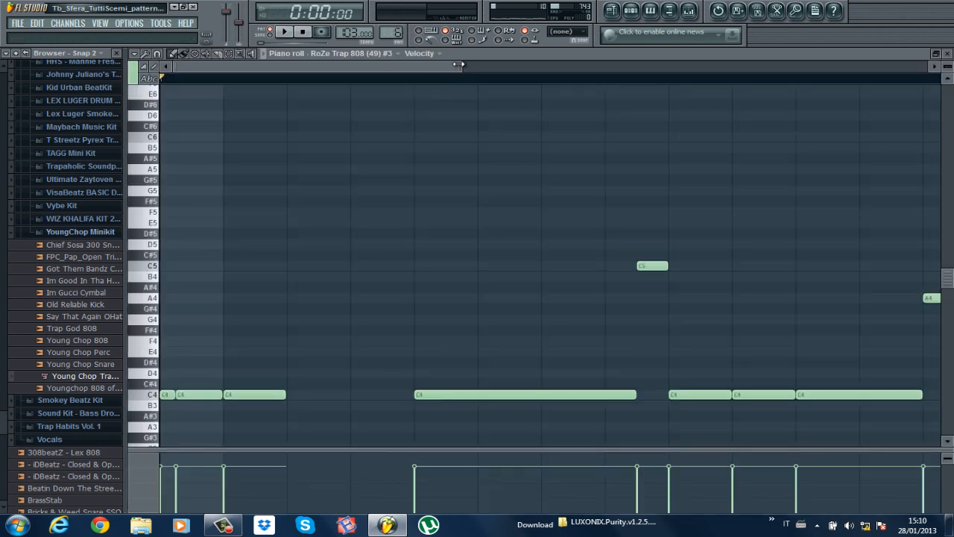
left_click_drag(459, 65, 818, 66)
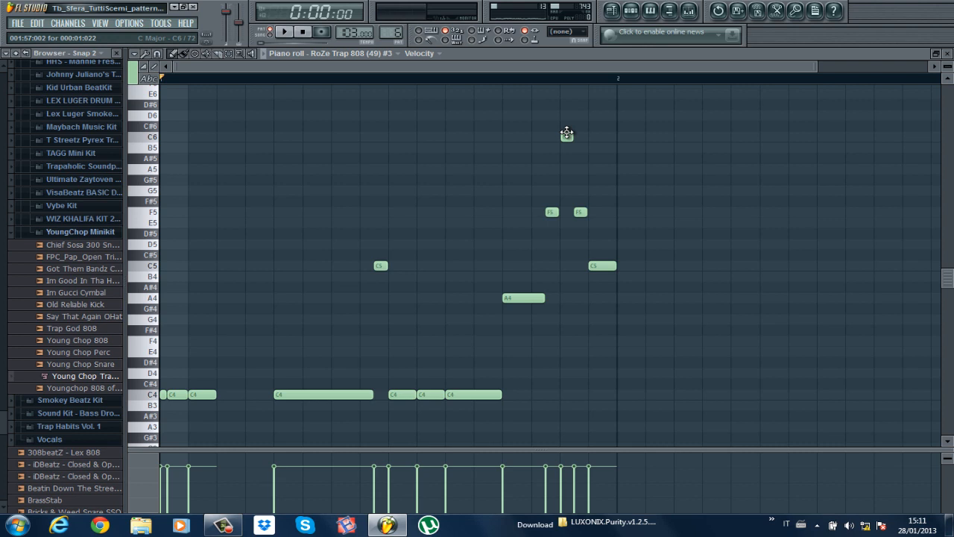
key("space")
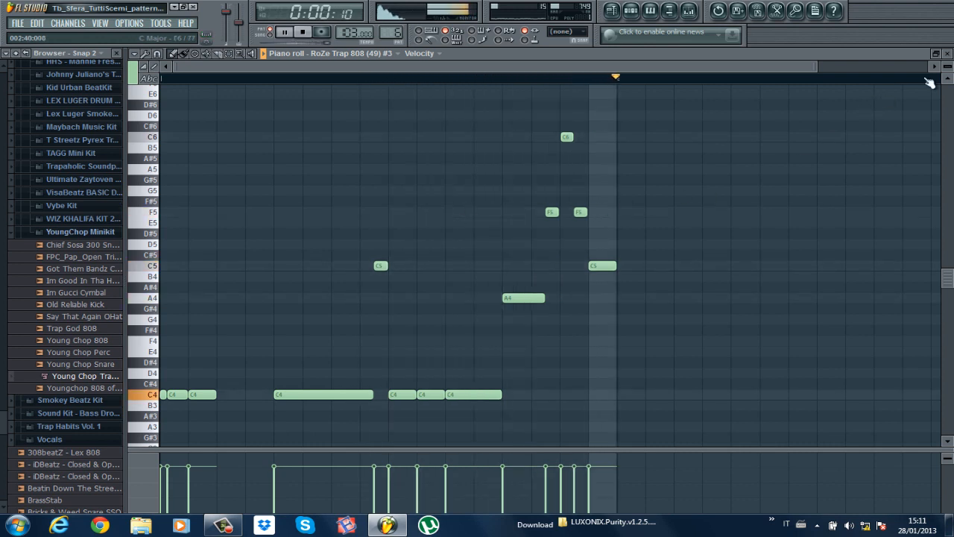
left_click(947, 53)
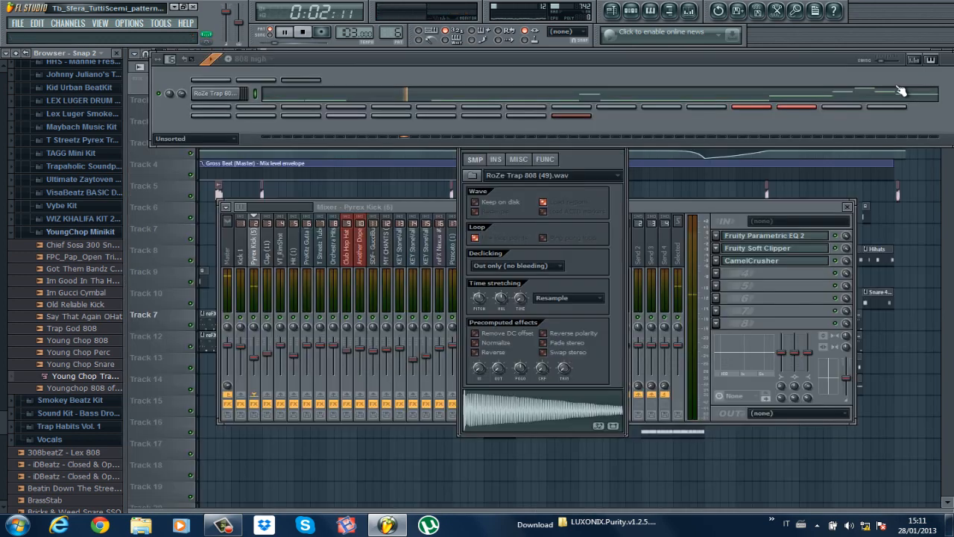
key("space")
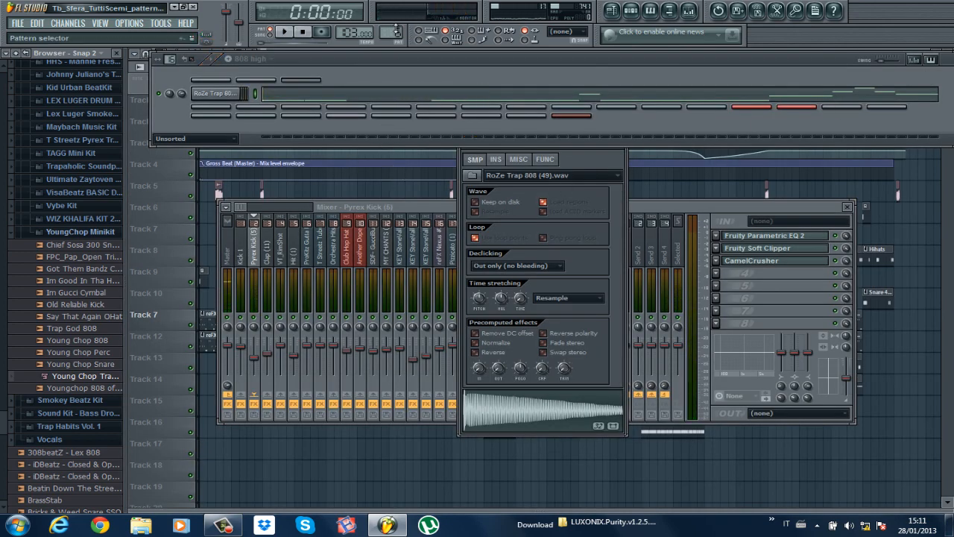
Switch to pattern 7, Snare 4, examine its snare notes in the piano roll and play them back
scroll(395, 30, "up", 1)
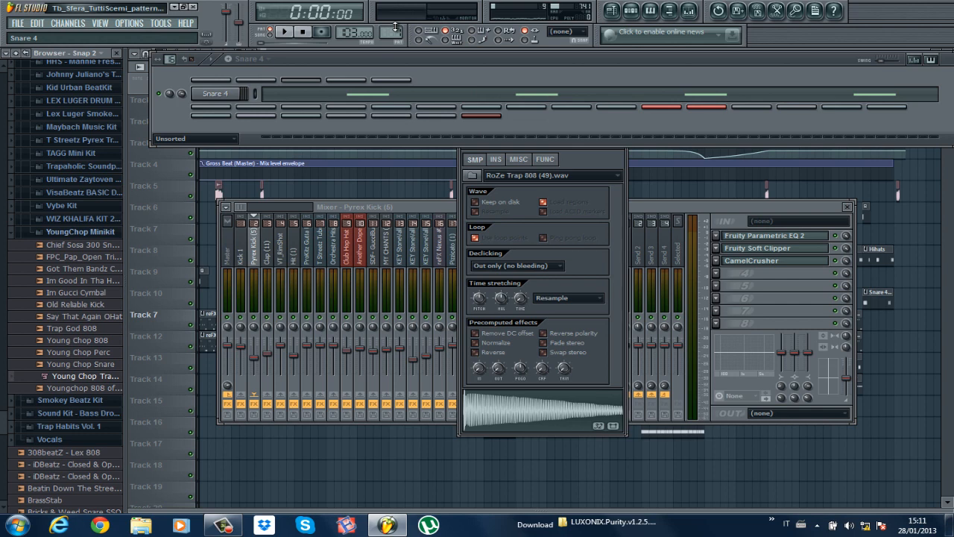
left_click(366, 97)
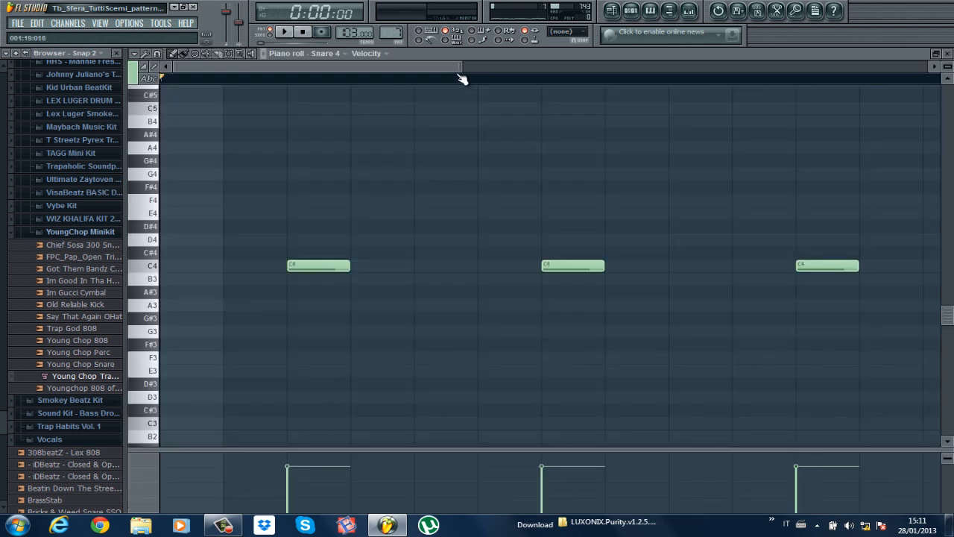
left_click_drag(464, 67, 798, 68)
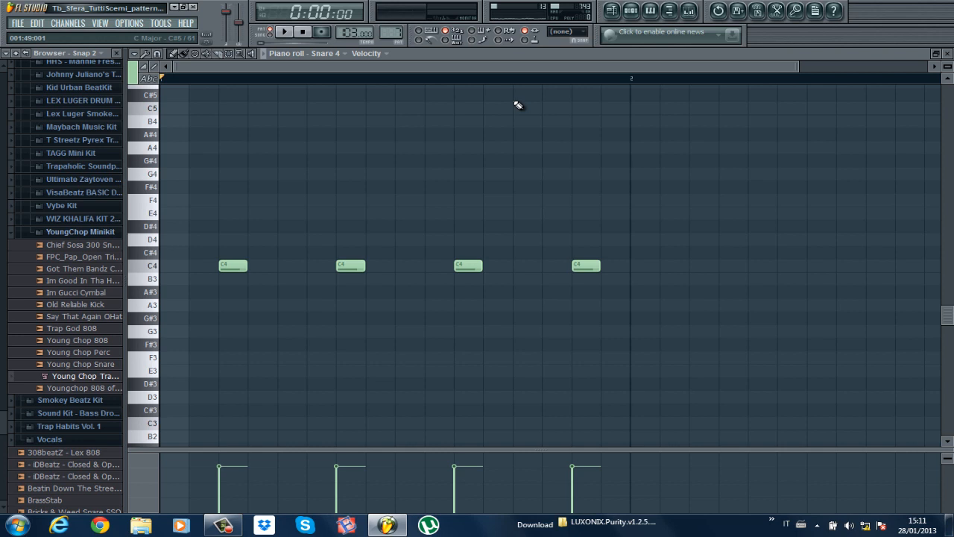
key("space")
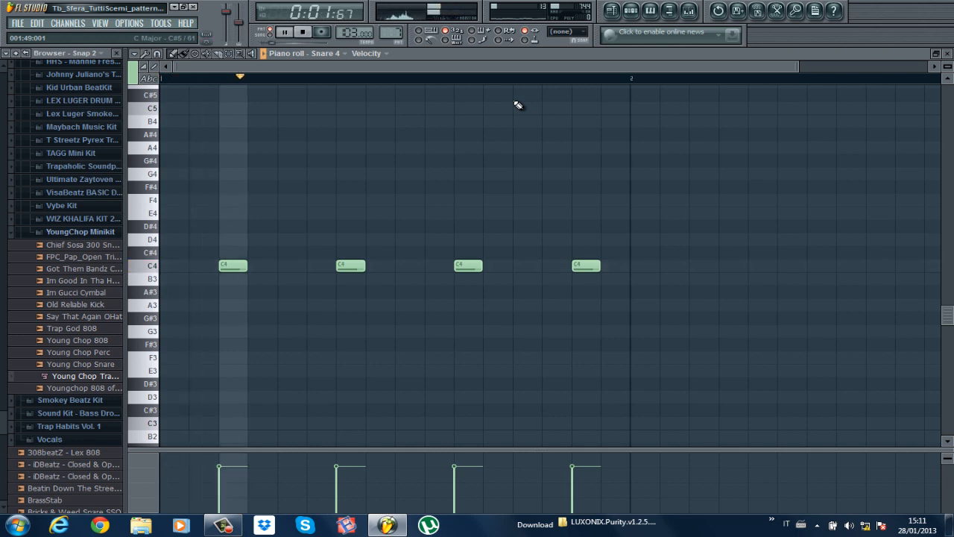
left_click(946, 54)
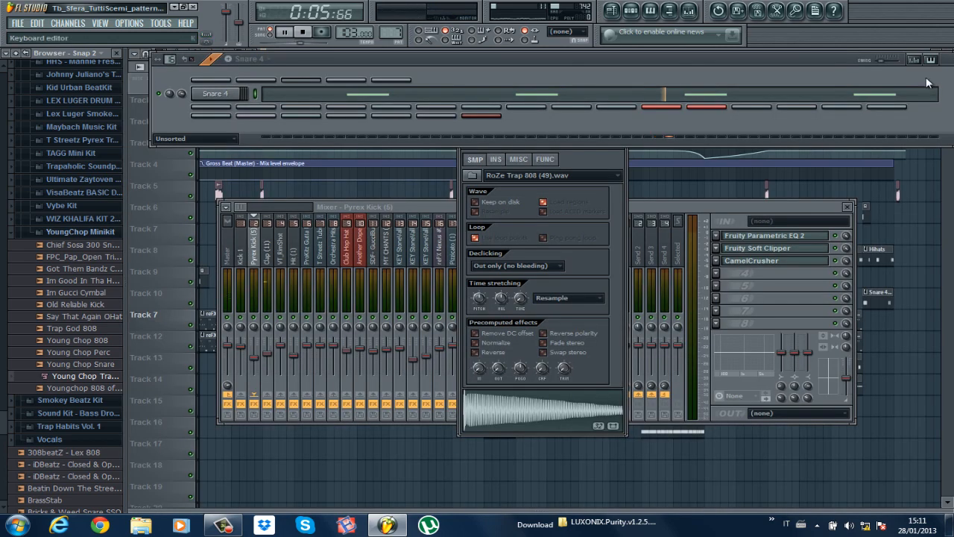
Examine the Fruity Parametric EQ 2, KarmaFX Deelay and KarmaFX Reverb settings on the Clap (11) mixer track while the snare pattern plays
left_click(415, 213)
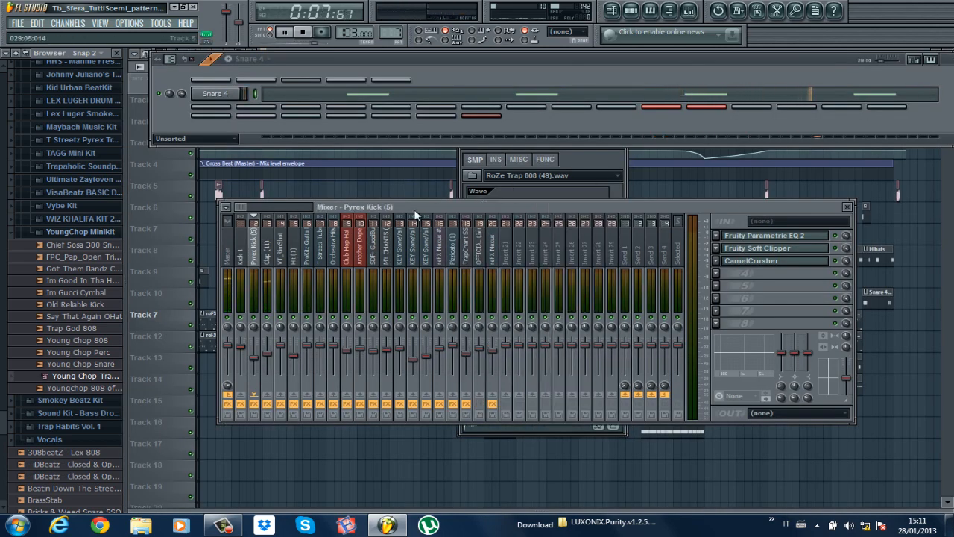
left_click(267, 242)
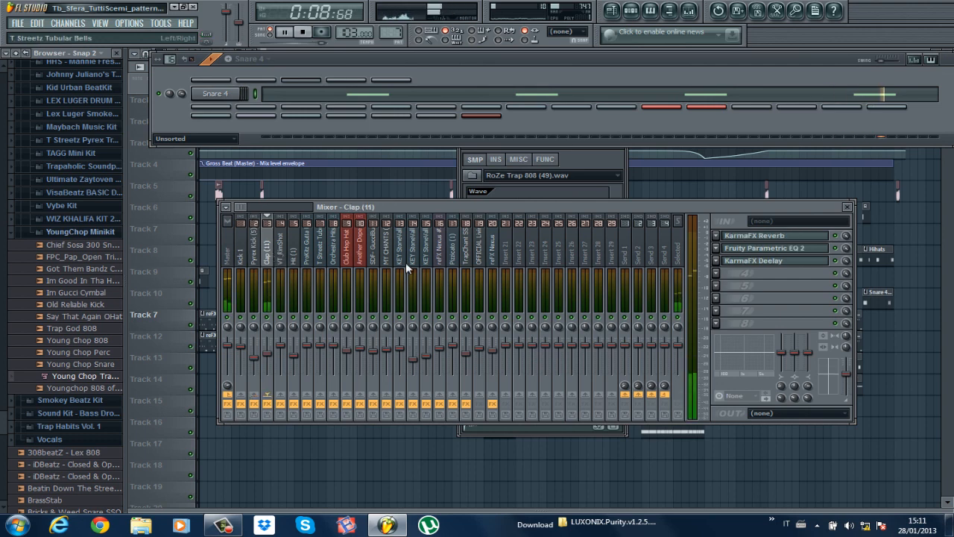
left_click(779, 248)
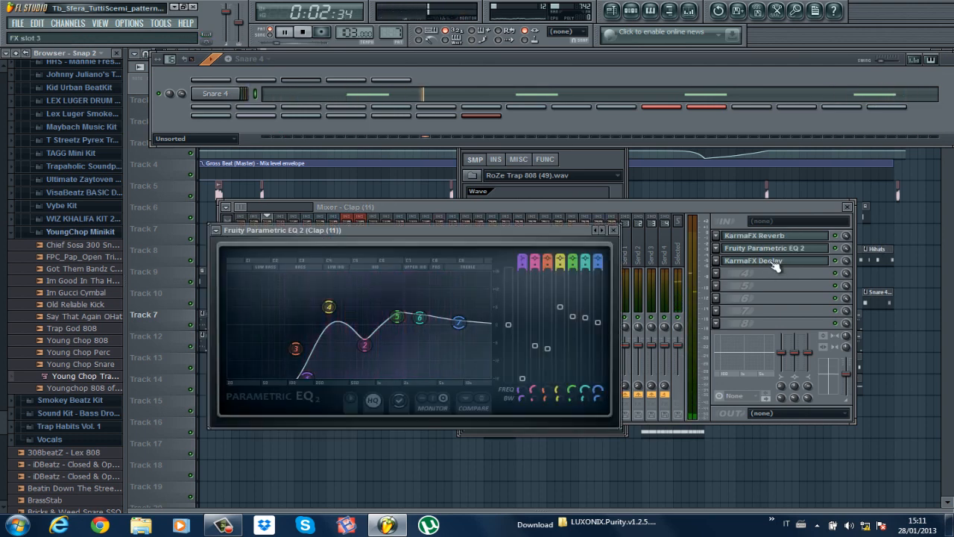
left_click(773, 264)
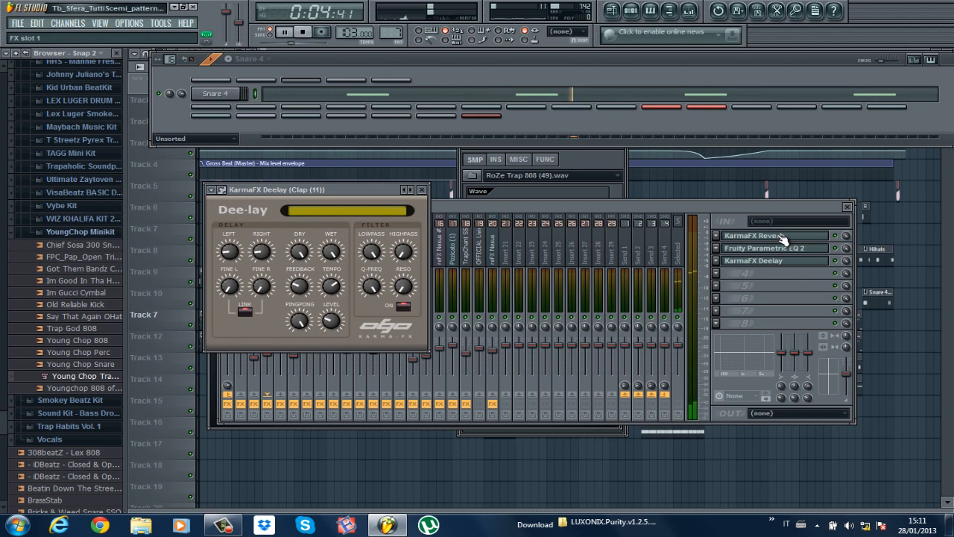
left_click(779, 235)
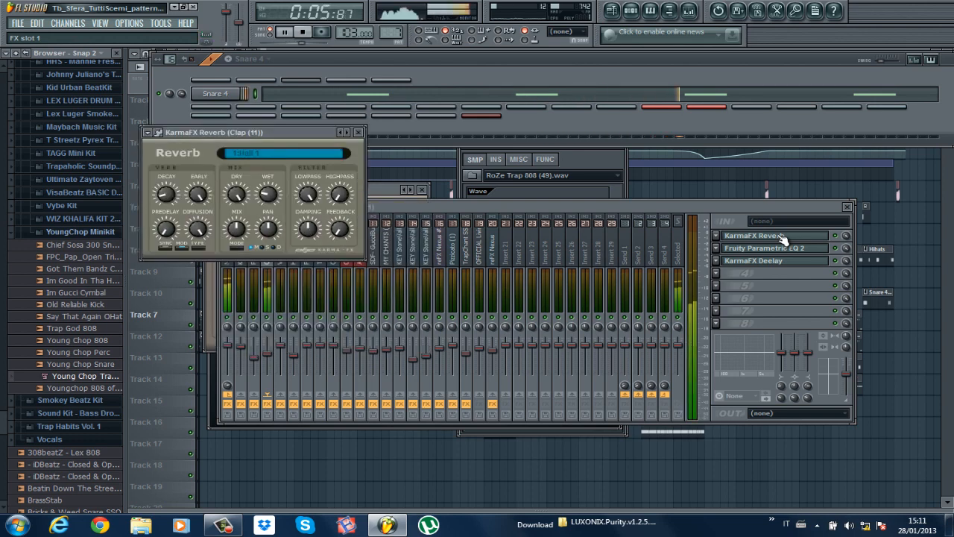
left_click_drag(287, 132, 637, 190)
left_click(384, 188)
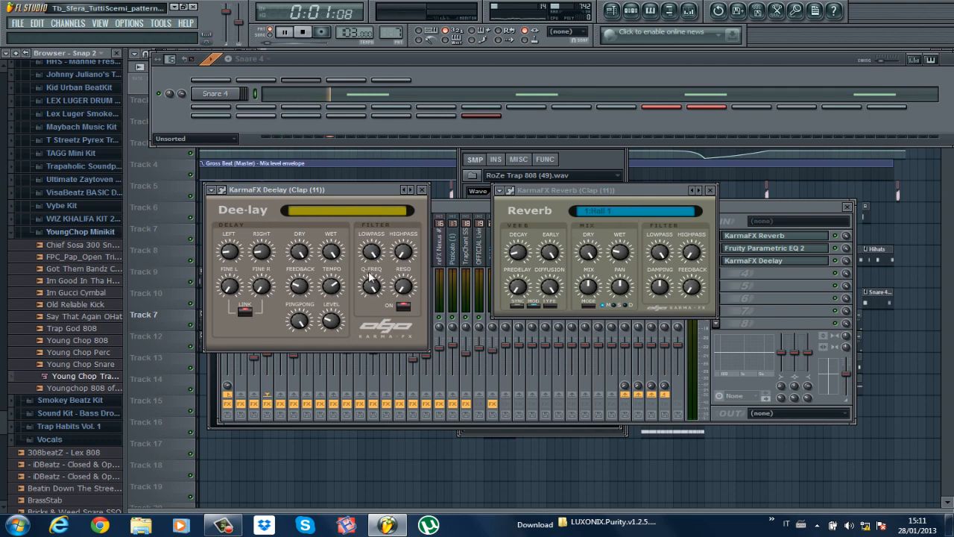
left_click(712, 190)
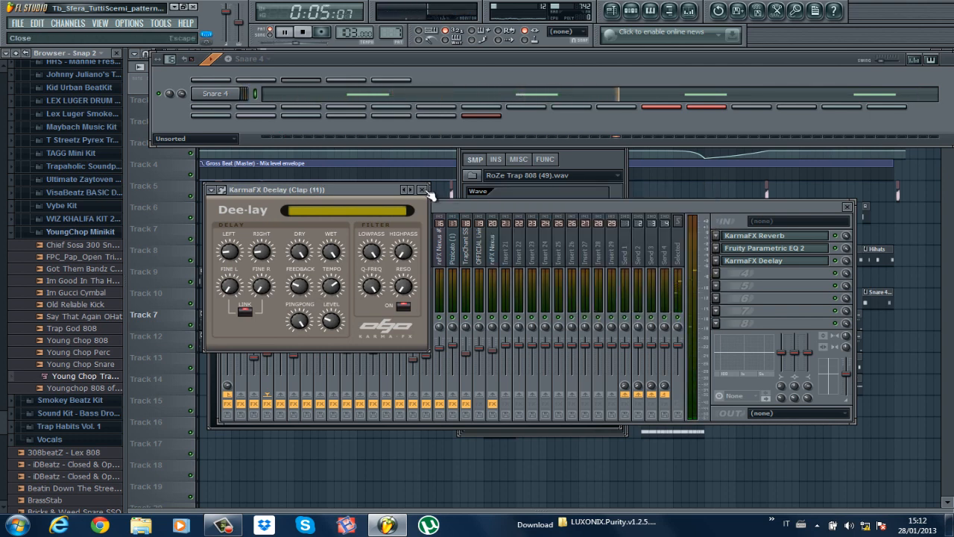
left_click(422, 190)
left_click(620, 158)
left_click(620, 117)
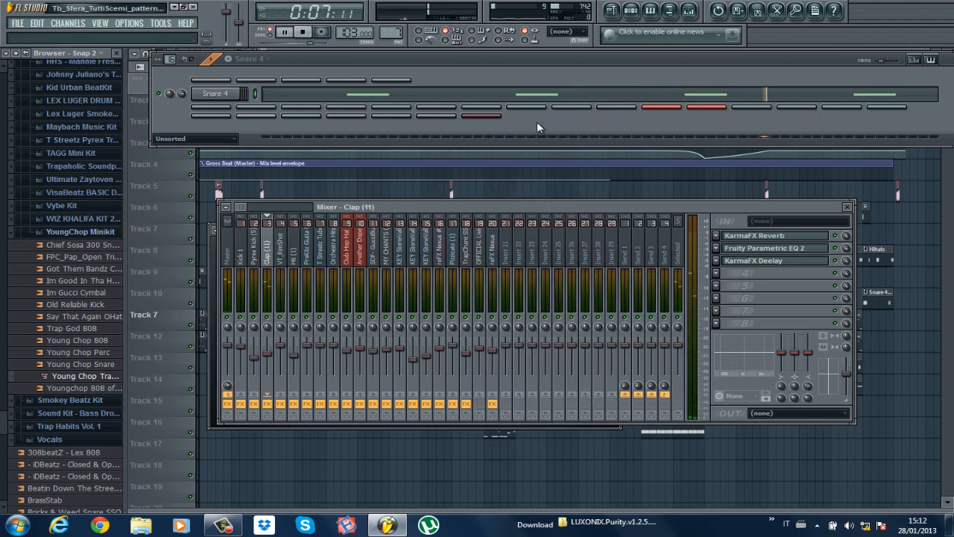
key("space")
Switch to pattern 8, Snare 4 #2, examine its snare roll notes in the piano roll and play them back
left_click_drag(401, 27, 395, 21)
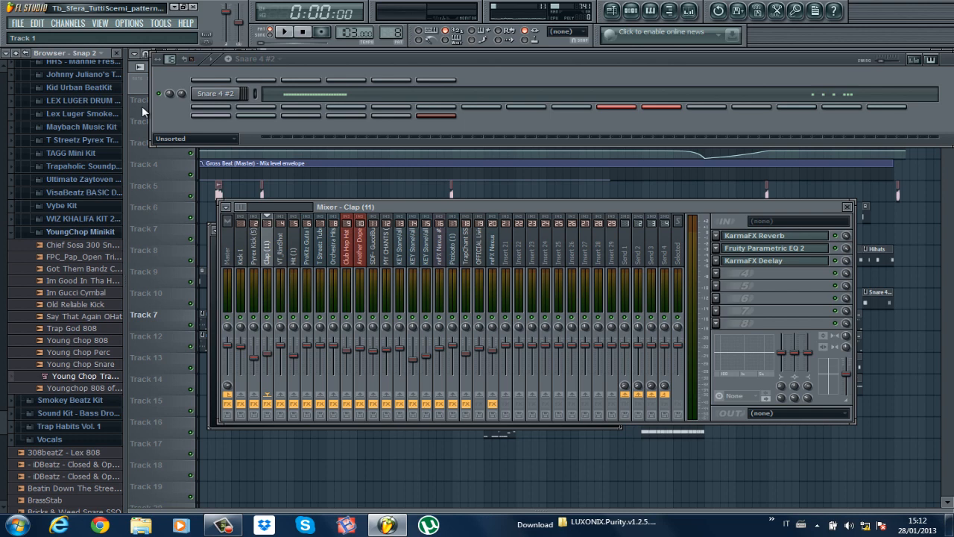
left_click(311, 97)
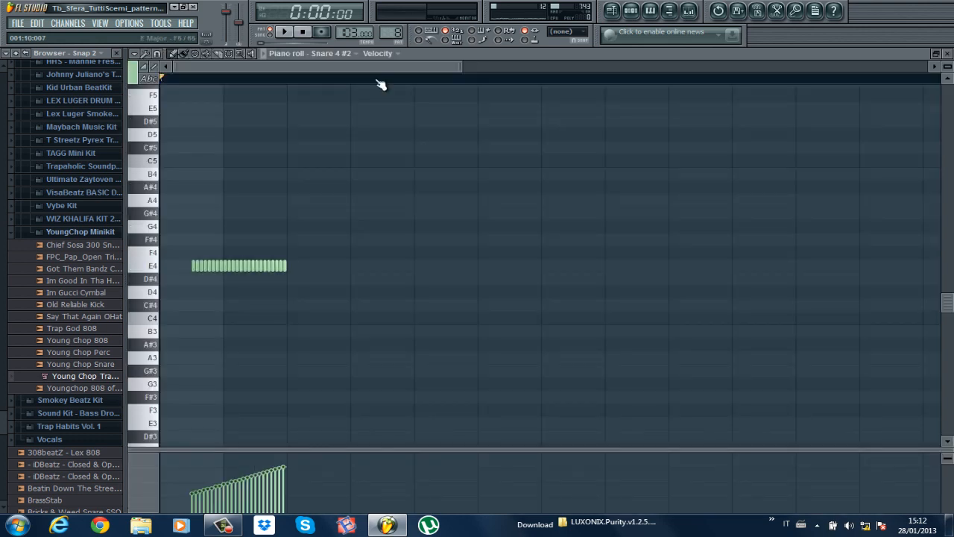
left_click_drag(459, 66, 705, 81)
key("space")
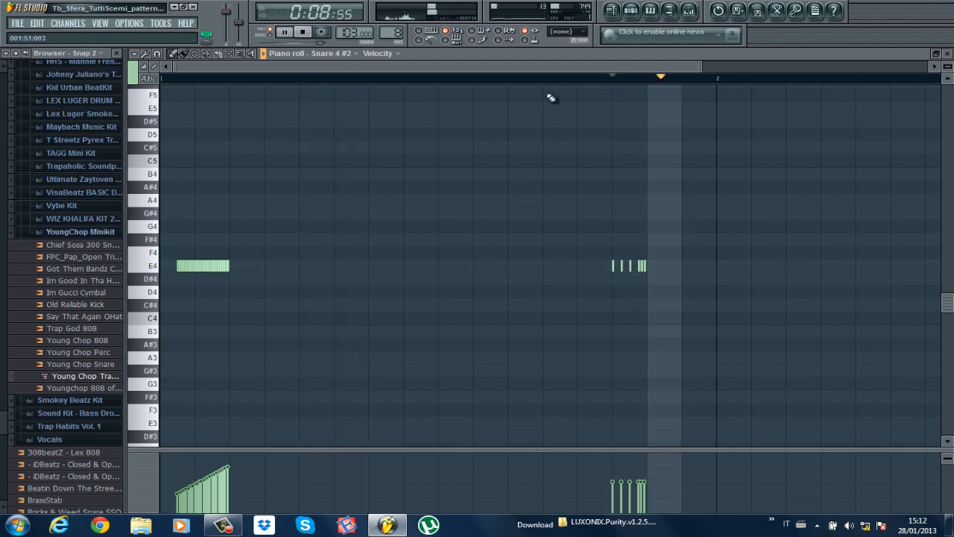
key("space")
left_click(163, 78)
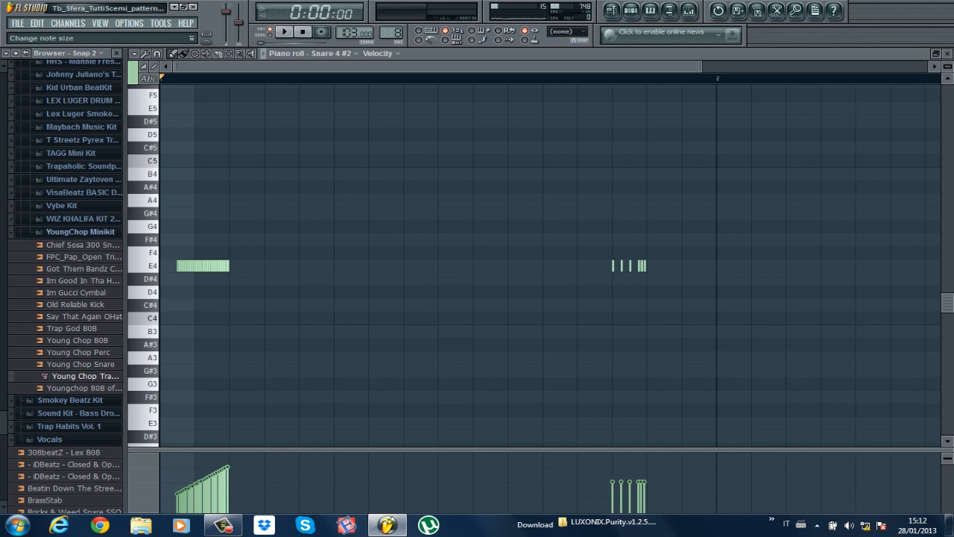
Examine the first snare roll up close, checking its note velocity, pan and fine pitch values
mouse_move(948, 67)
left_mouse_down()
mouse_move(947, 57)
mouse_move(947, 69)
left_mouse_up()
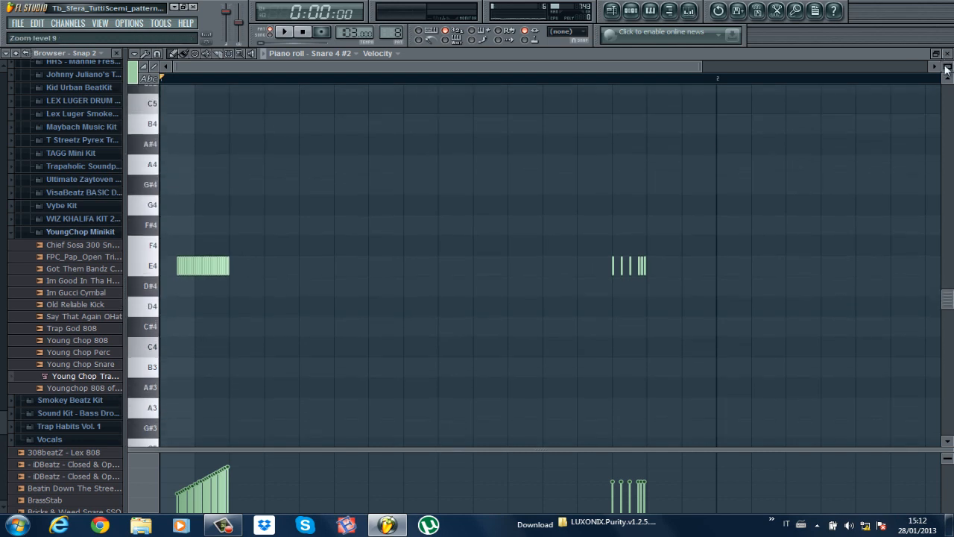
left_click_drag(701, 66, 270, 66)
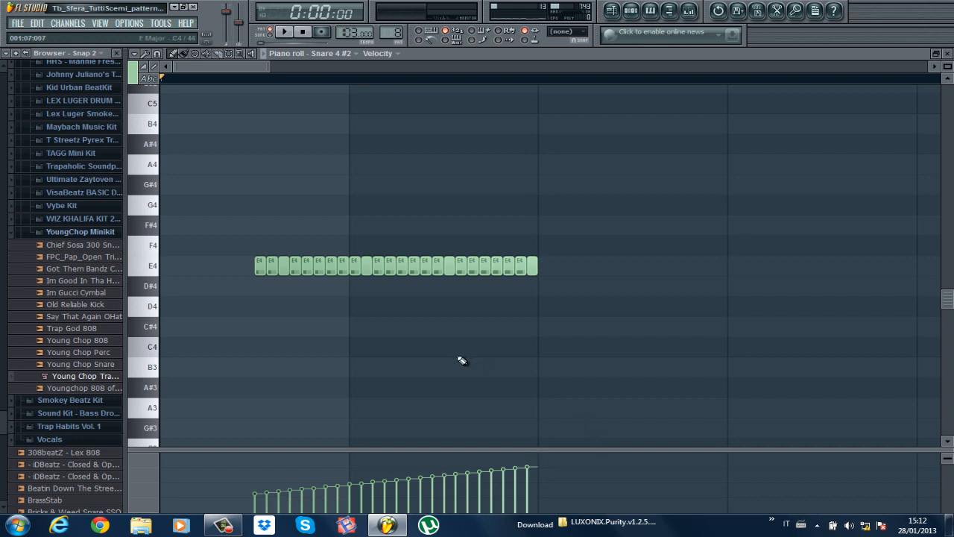
left_click(387, 54)
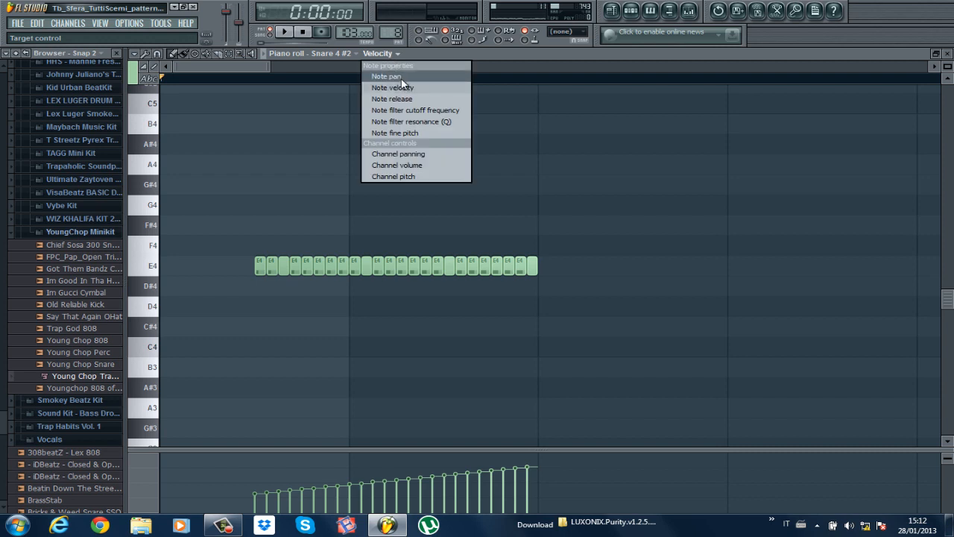
left_click(401, 78)
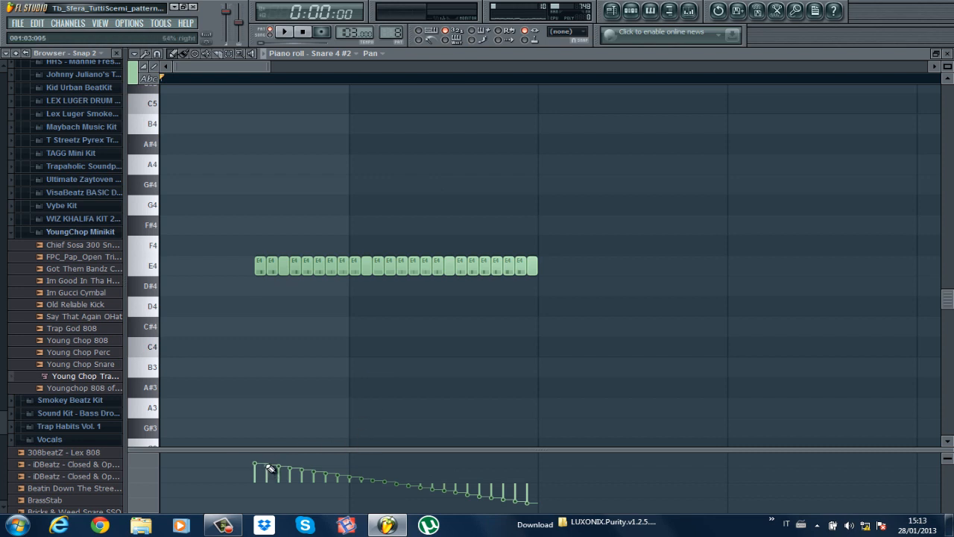
left_click(377, 55)
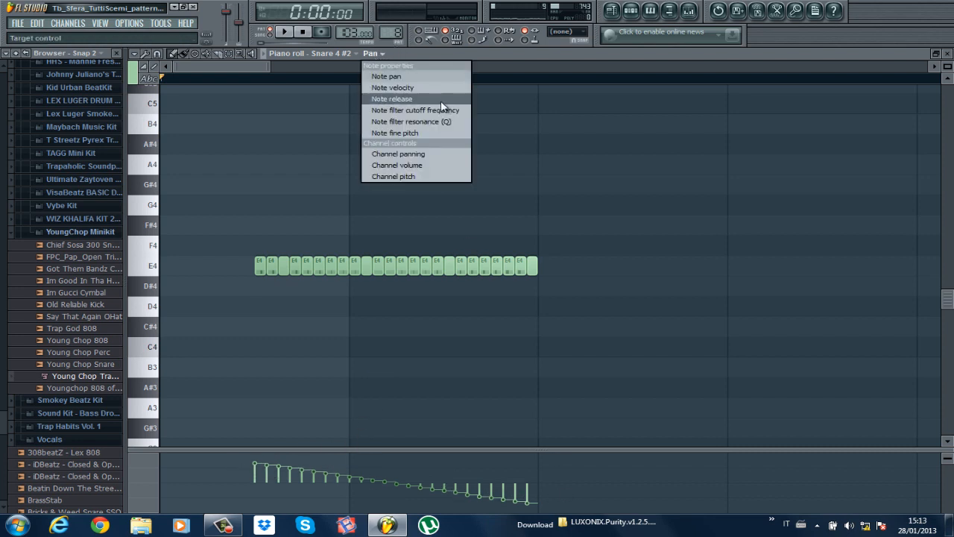
left_click(428, 132)
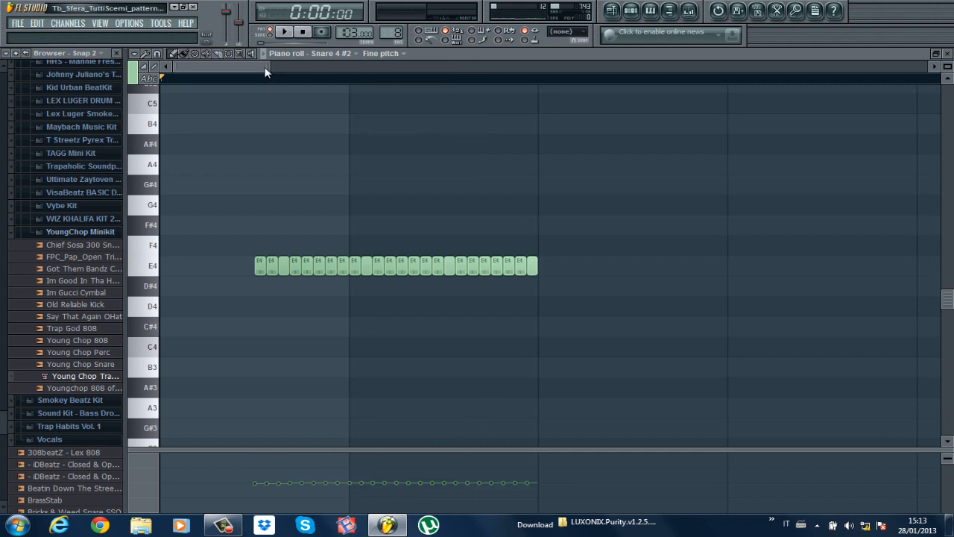
Play back the whole Snare 4 #2 pattern once more and close its piano roll
scroll(266, 72, "down", 4)
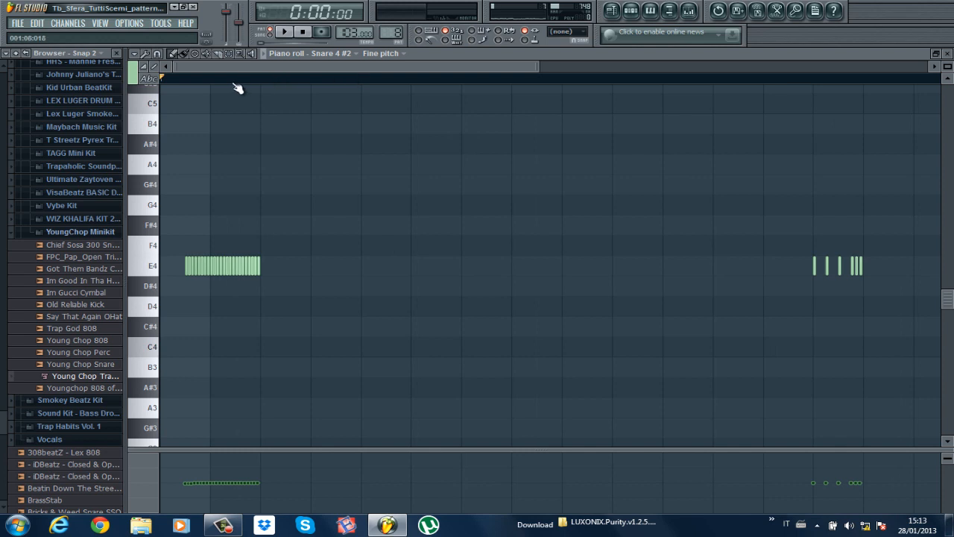
key("space")
left_click(948, 55)
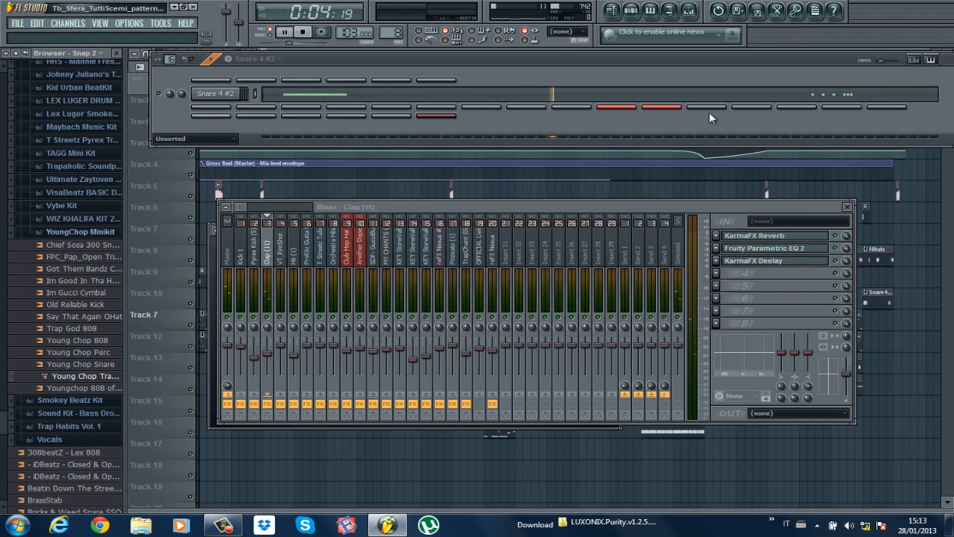
key("space")
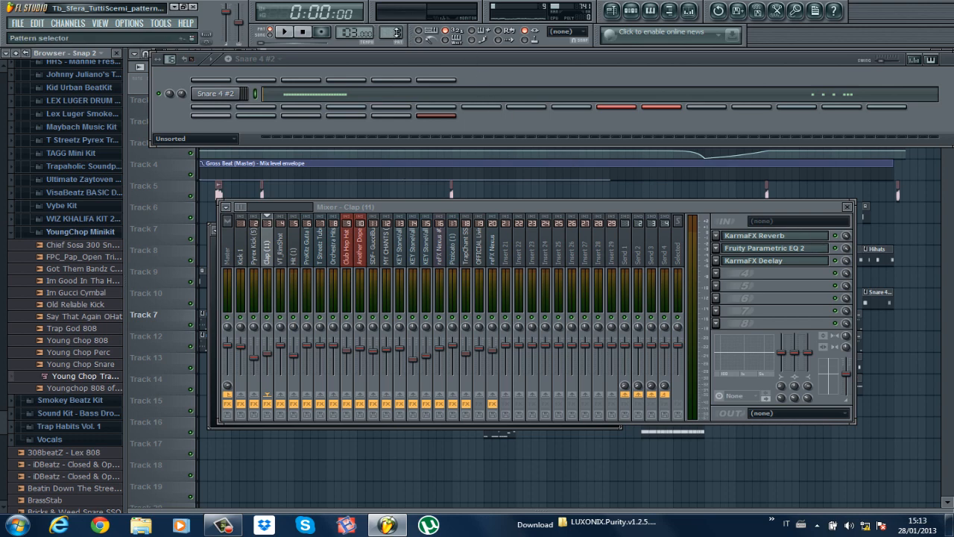
Switch to pattern 9, OFFICIAL Living Legends Ride SSO #2, play it back and examine the sample's channel settings
left_click_drag(397, 32, 394, 30)
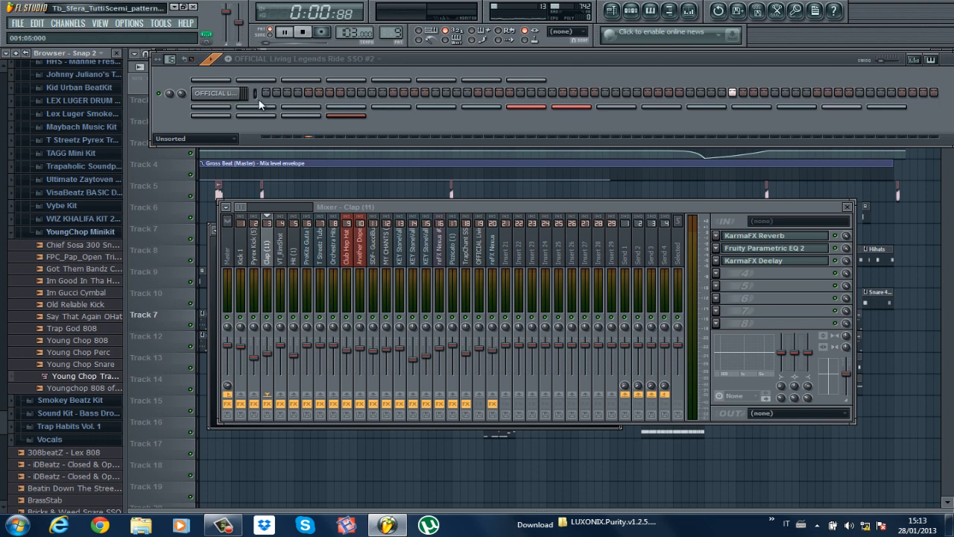
left_click(223, 93)
key("space")
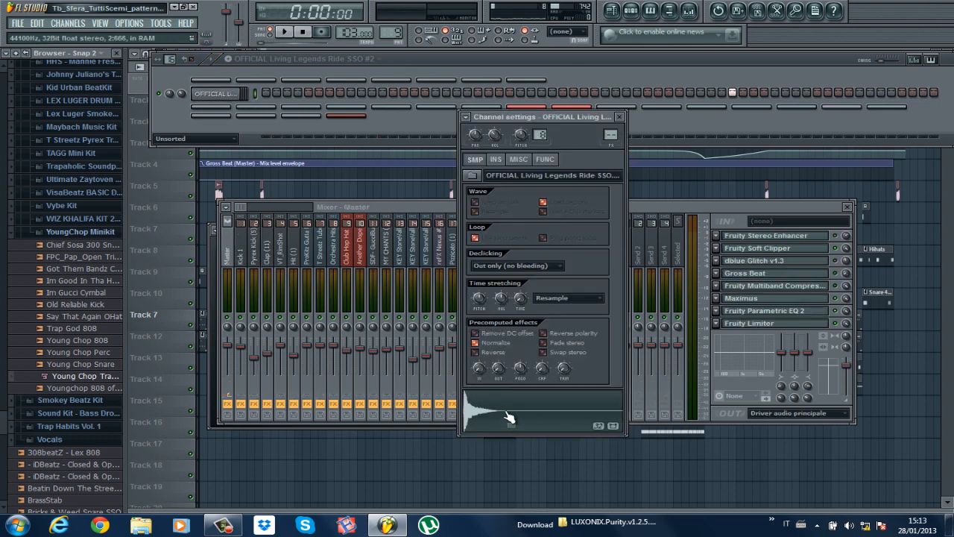
Switch to pattern 10, Hihats, play it back and examine its notes' pan and fine pitch values in the piano roll
left_click_drag(396, 34, 391, 31)
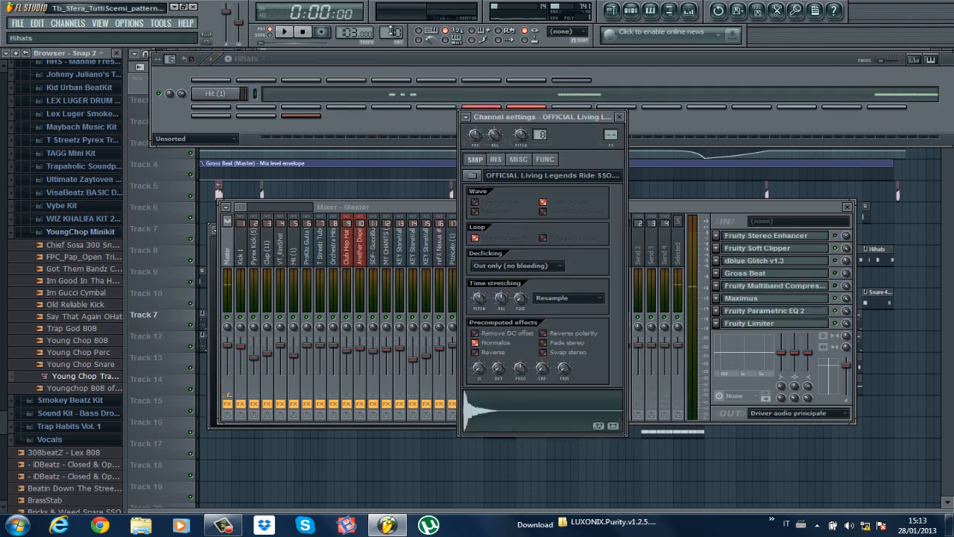
key("space")
left_click(422, 95)
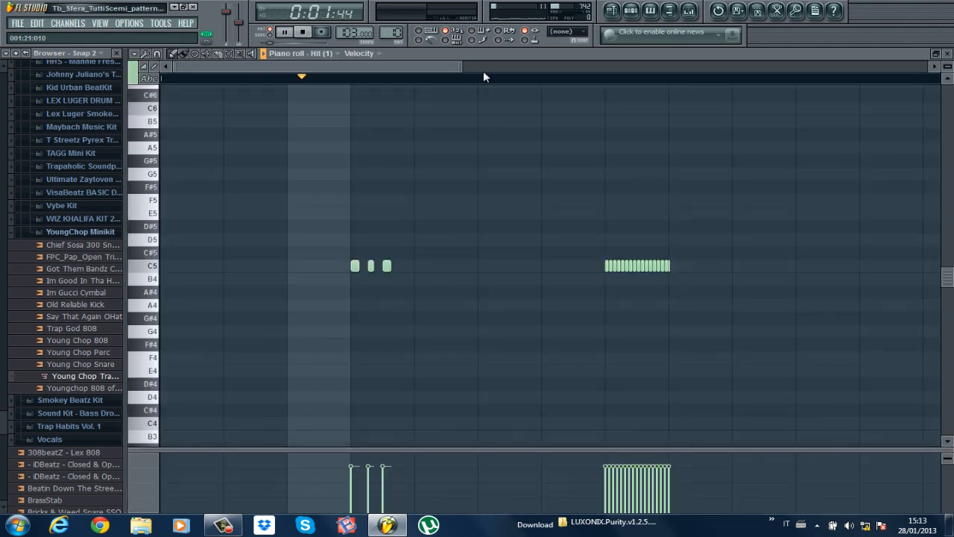
left_click_drag(459, 67, 570, 67)
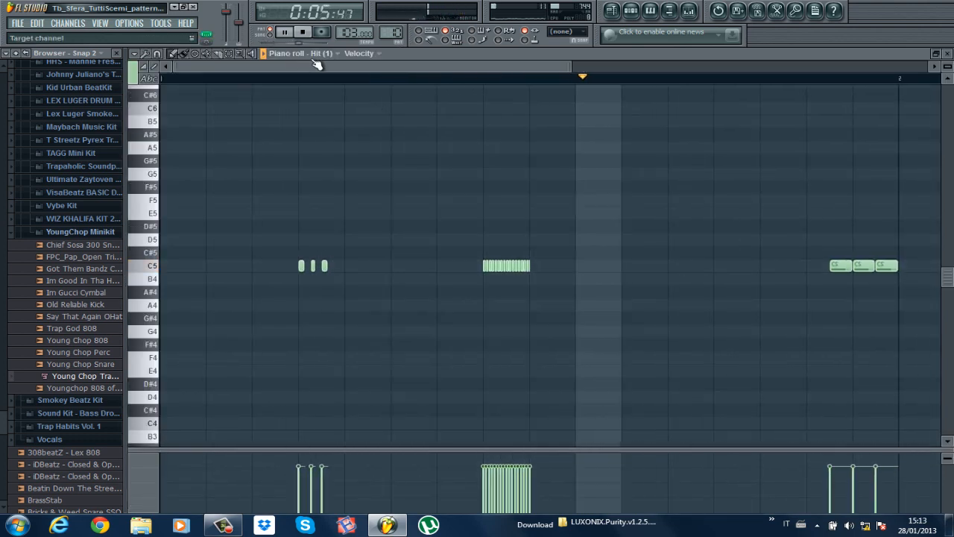
left_click(356, 54)
left_click(368, 76)
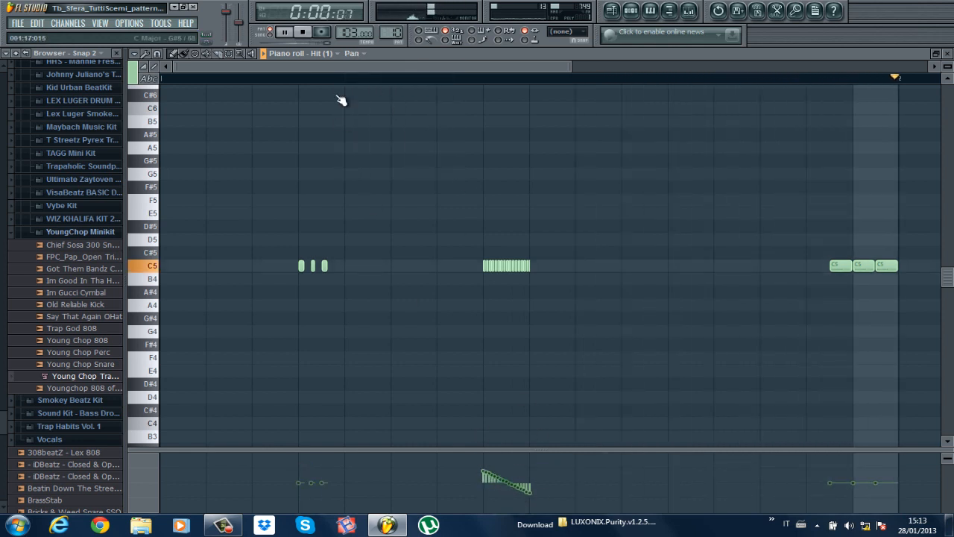
left_click(353, 55)
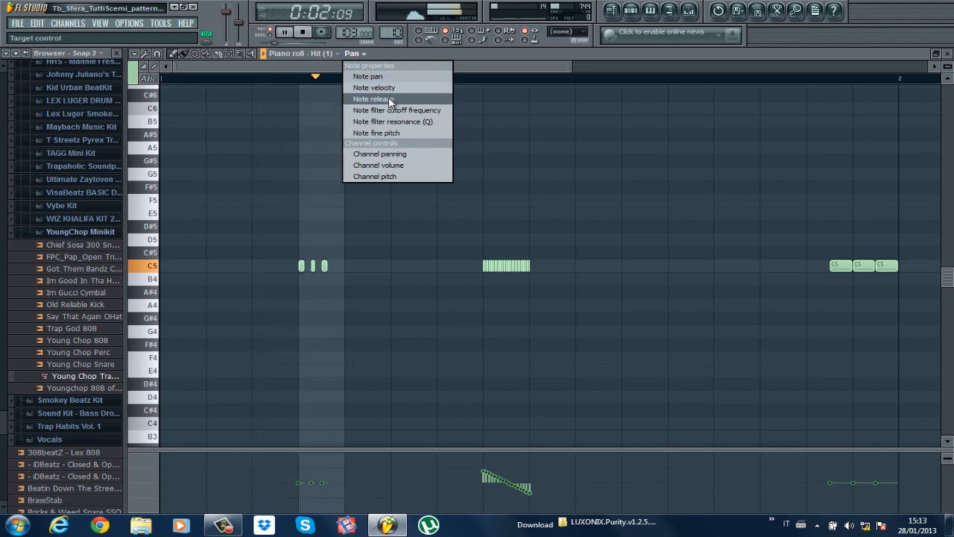
left_click(393, 132)
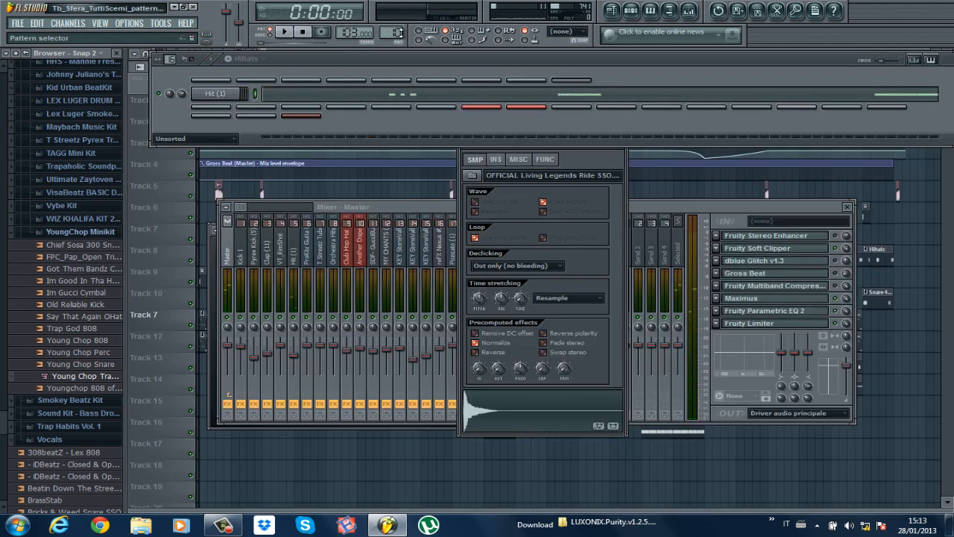
Switch to pattern 11, TrapChant SSO #2, and audition the sample in its channel settings
left_click_drag(400, 33, 400, 28)
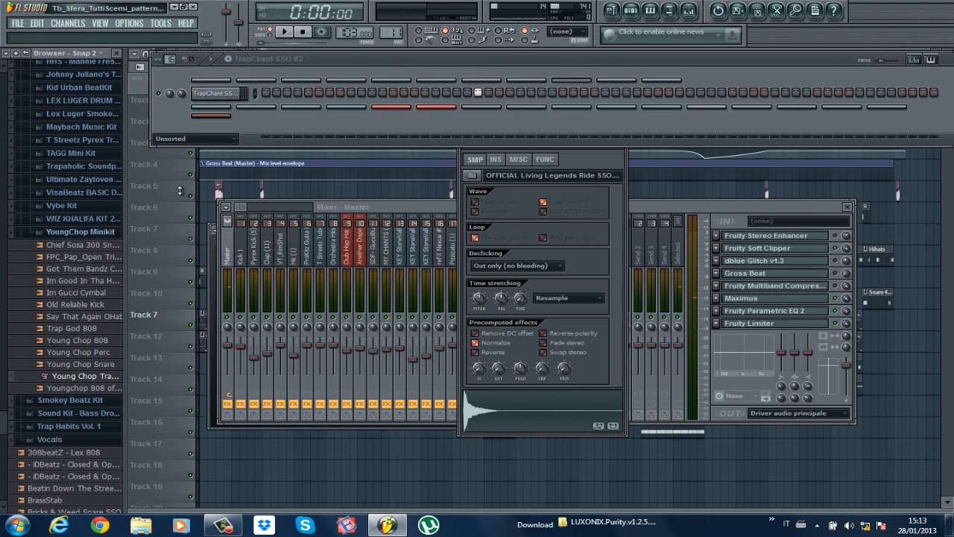
left_click(218, 93)
left_click(521, 403)
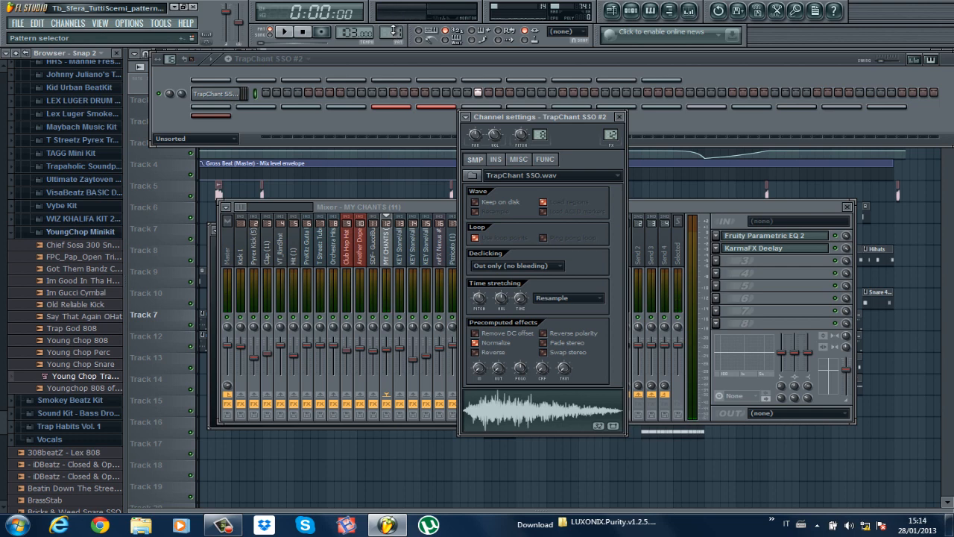
Switch to pattern 12, reFX Nexus #4, examine the Nexus preset and mixer effects chain, and close the plugin and channel settings
scroll(393, 30, "up", 1)
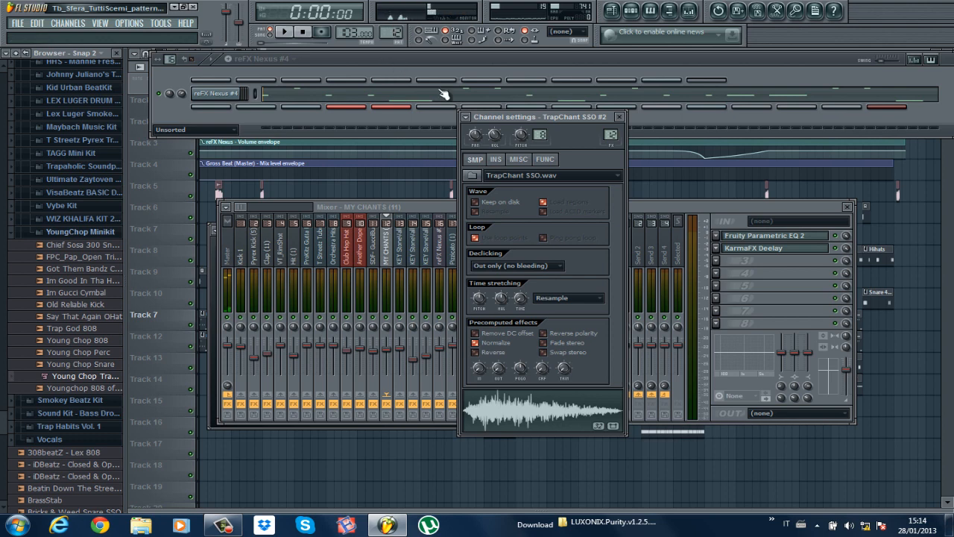
left_click(618, 117)
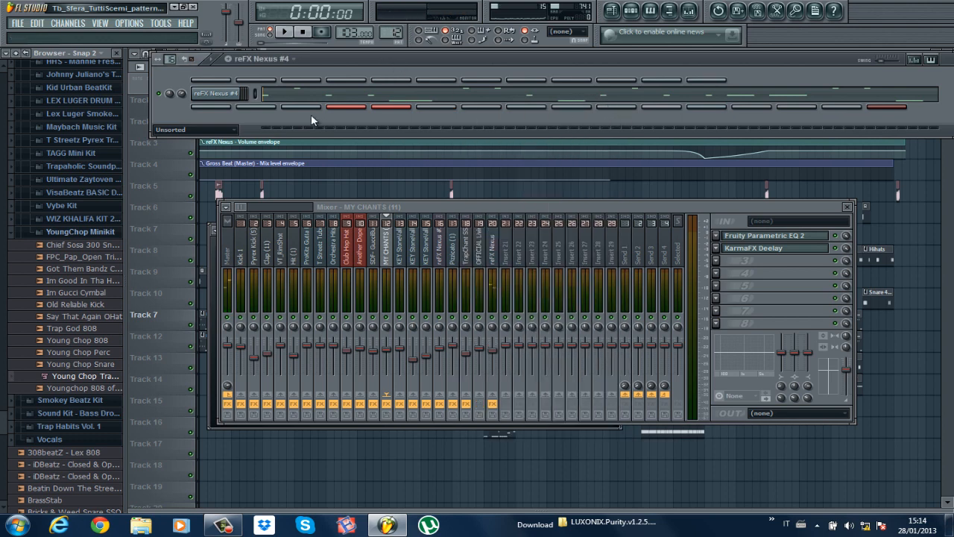
left_click(235, 94)
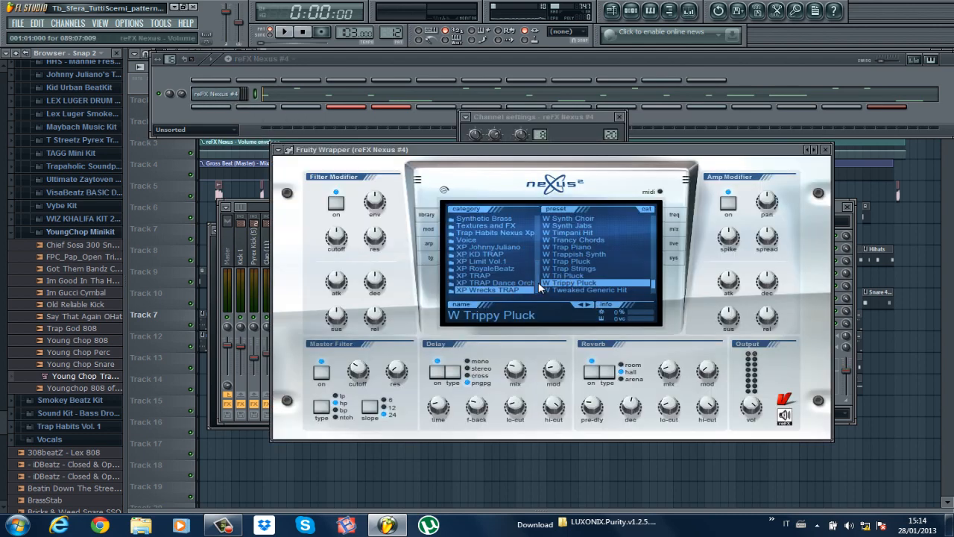
left_click(825, 149)
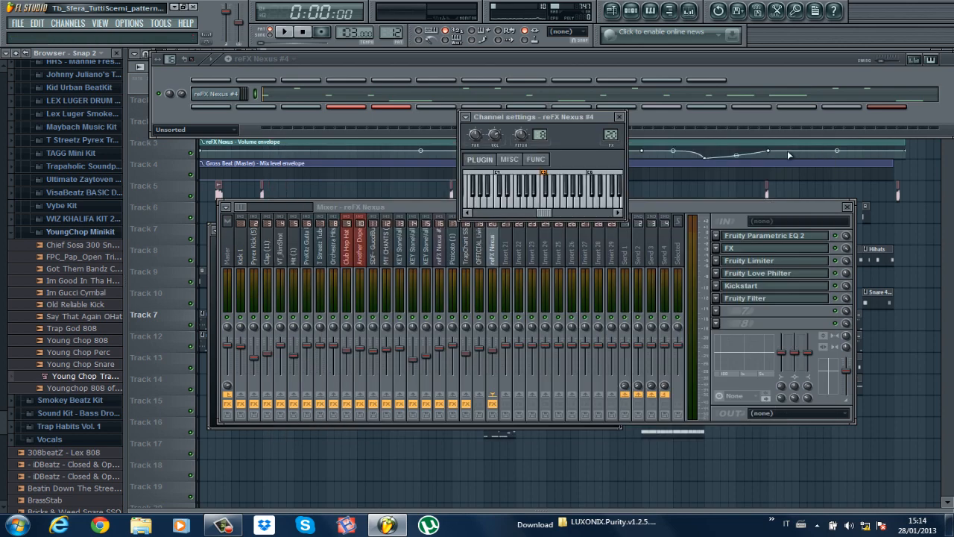
left_click(619, 117)
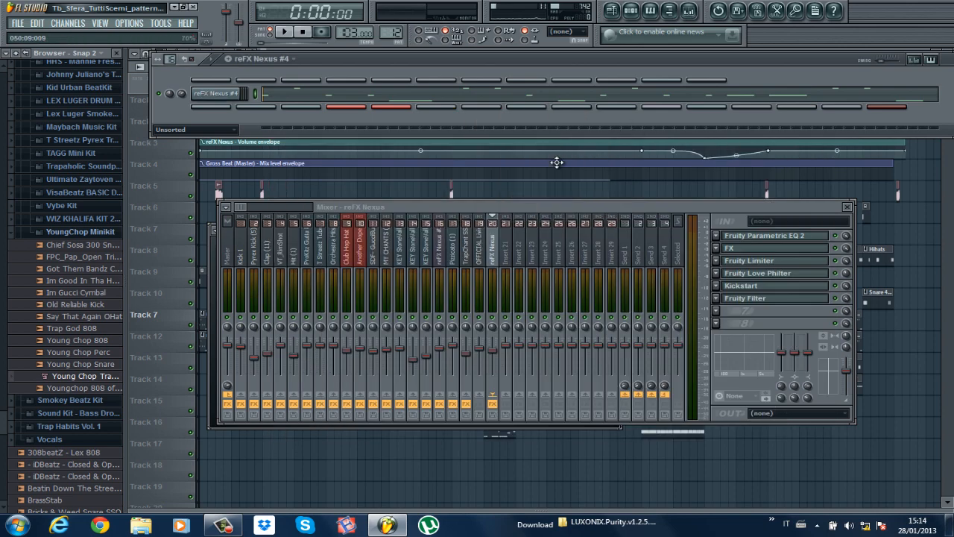
Play back the reFX Nexus #4 pattern while examining its Fruity Love Philter effect and piano roll notes
key("space")
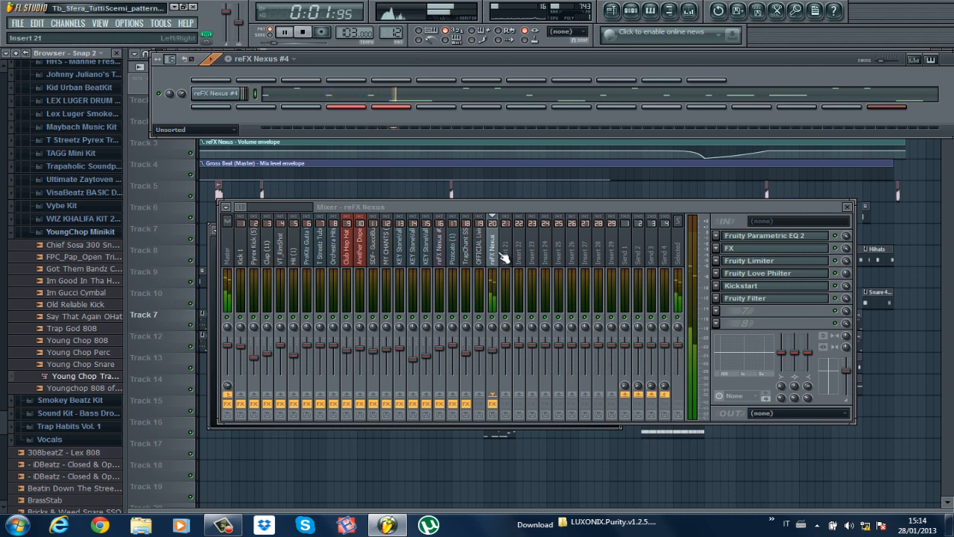
left_click(774, 275)
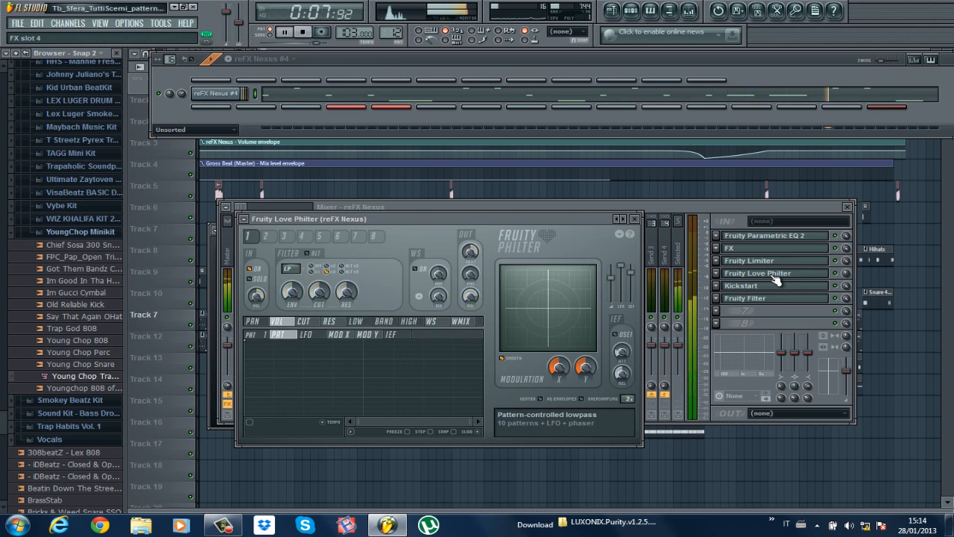
left_click(426, 100)
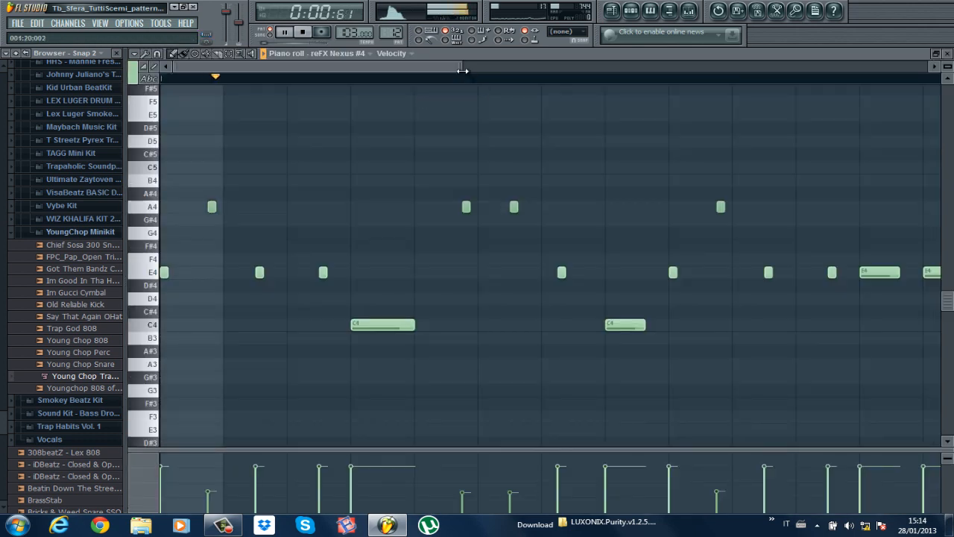
left_click_drag(463, 70, 615, 69)
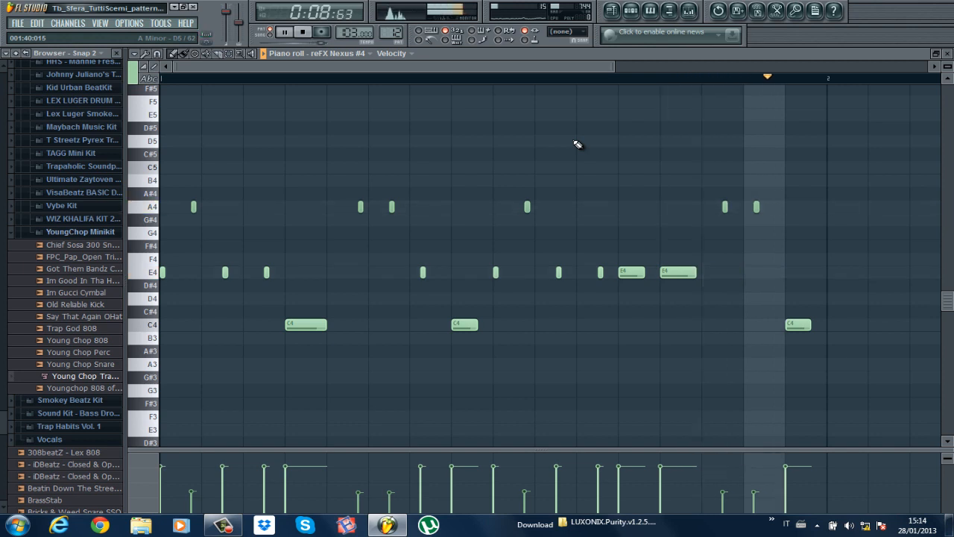
key("space")
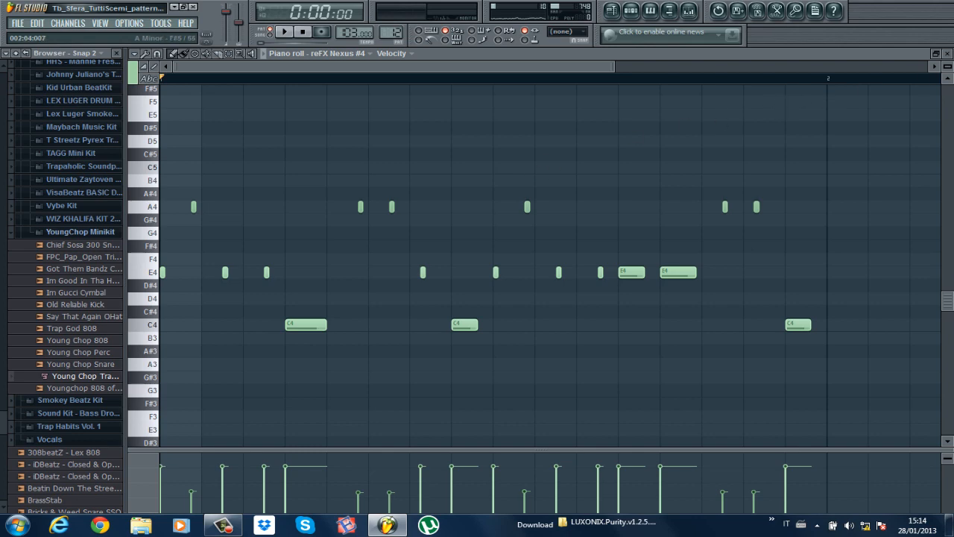
left_click(948, 55)
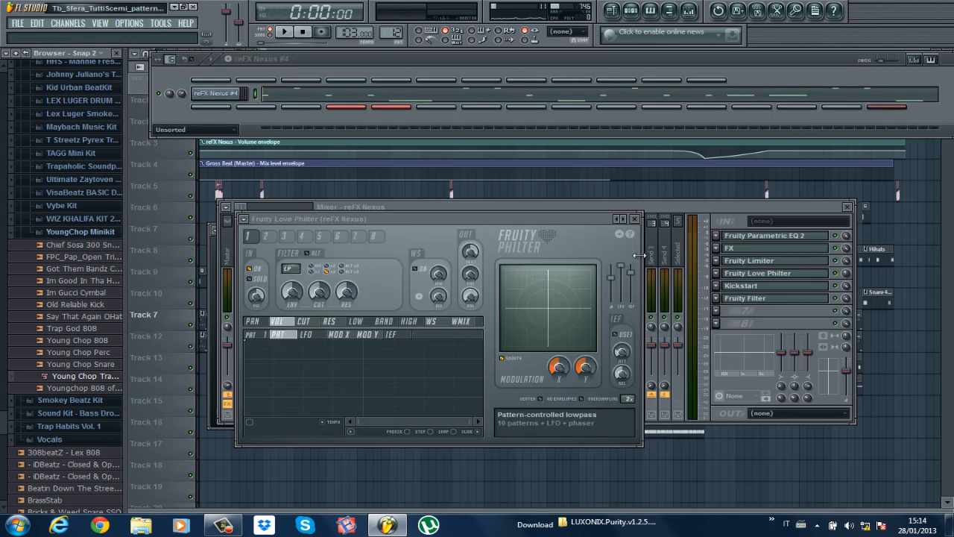
Close Fruity Love Philter and examine the Kickstart effect on the reFX Nexus mixer track
left_click(634, 220)
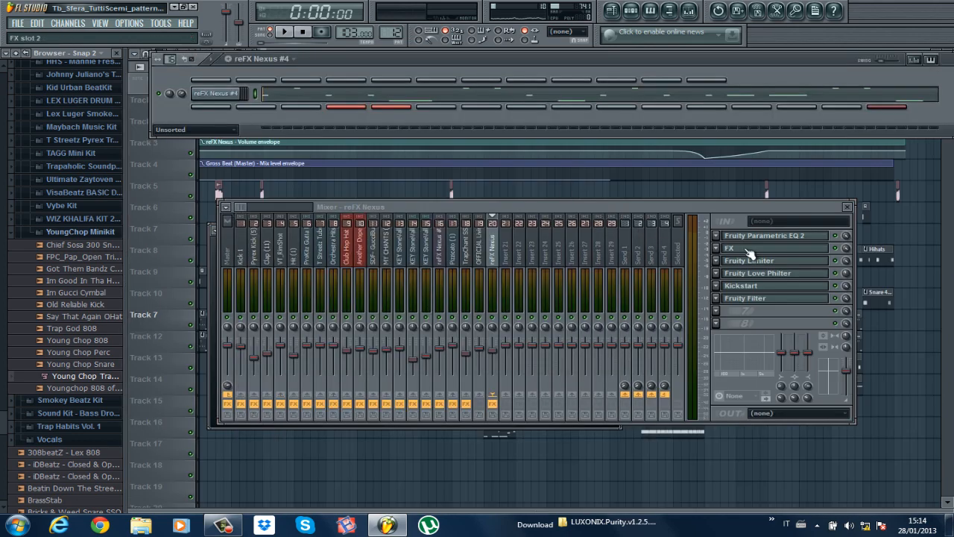
left_click(794, 289)
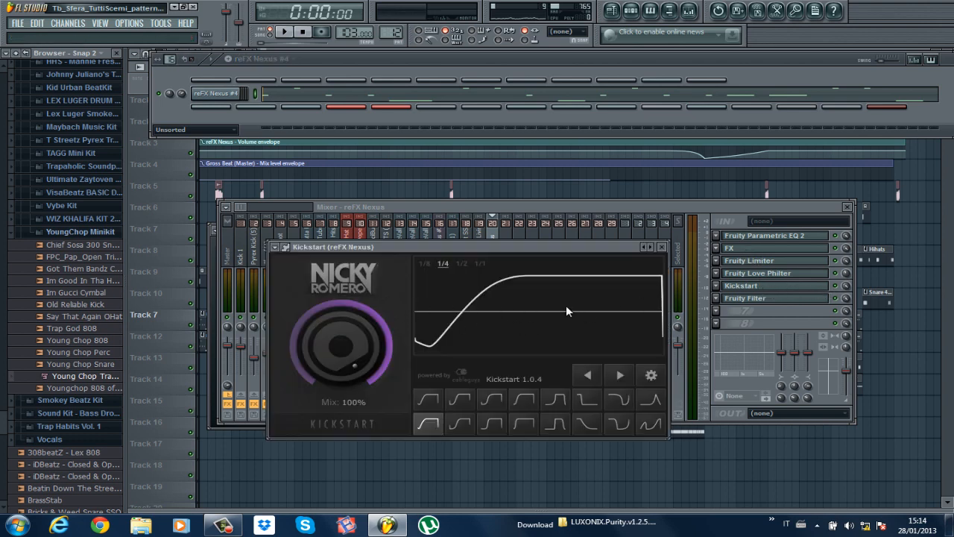
left_click(663, 247)
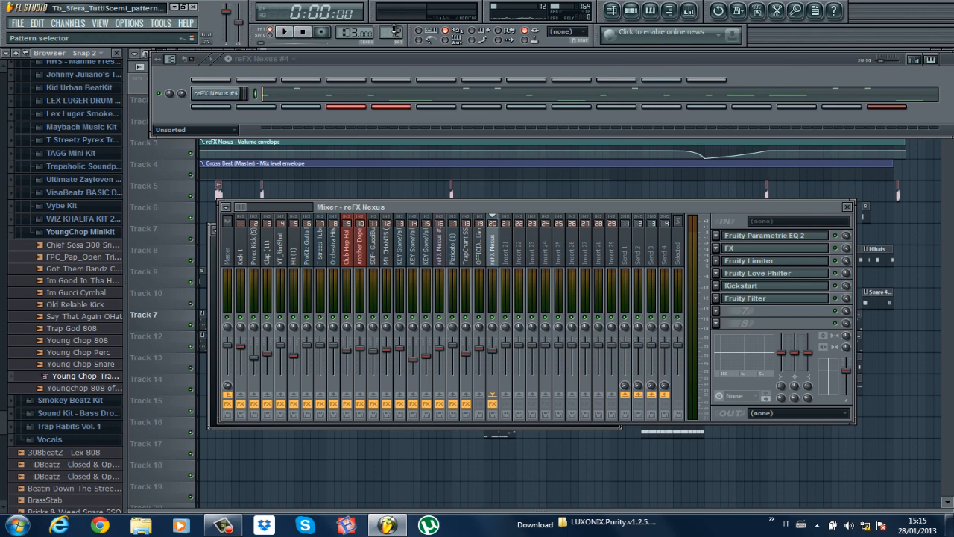
Switch to pattern 13, reFX Nexus #3, examine its Nexus preset and play it back with its piano roll notes in view
scroll(393, 28, "down", 1)
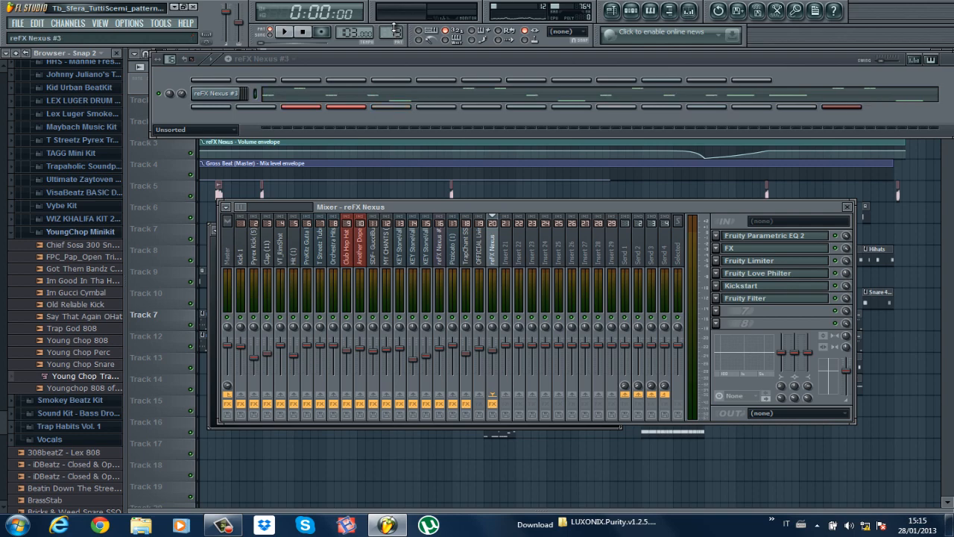
left_click(218, 94)
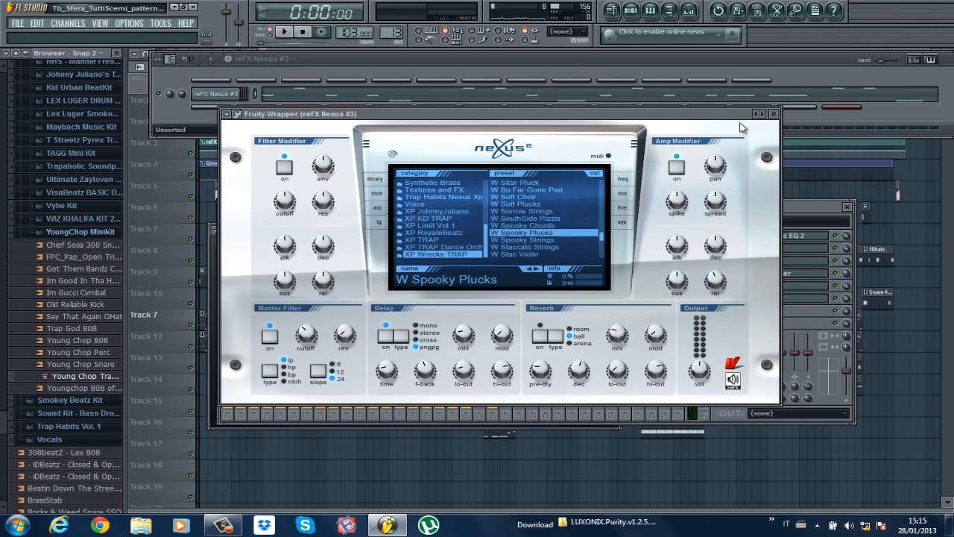
left_click(311, 93)
key("space")
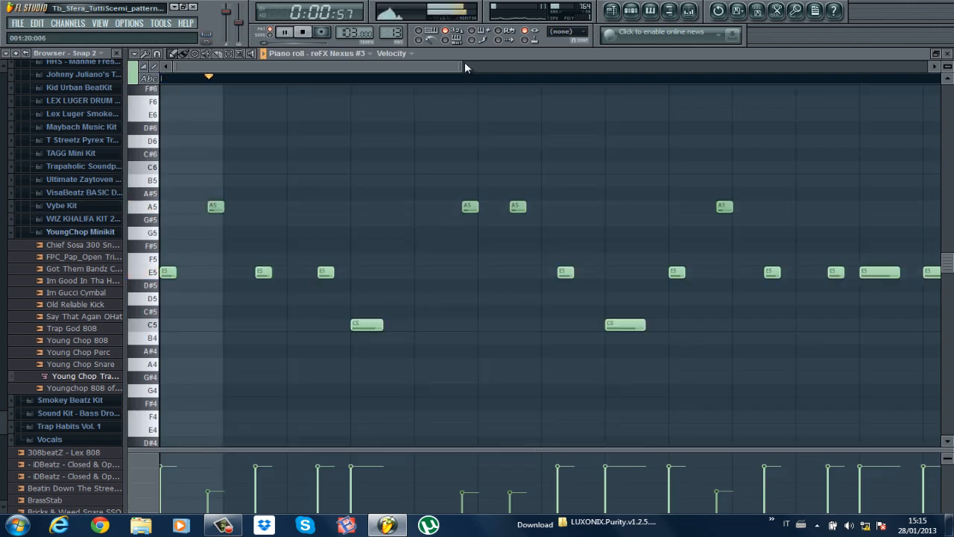
left_click_drag(462, 66, 639, 67)
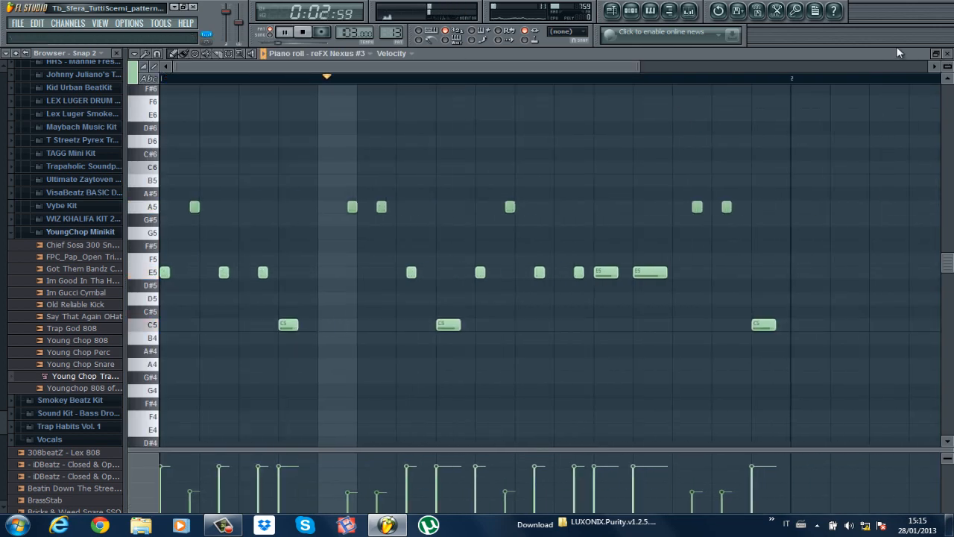
left_click(948, 57)
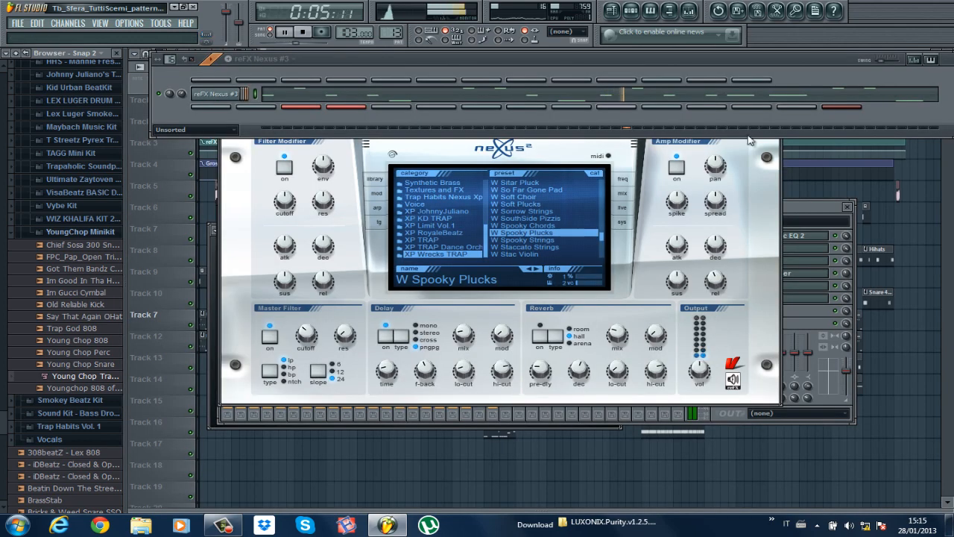
Reopen the reFX Nexus #3 piano roll to review the whole note sequence, then stop playback and close it
left_click(579, 99)
left_click_drag(464, 66, 661, 66)
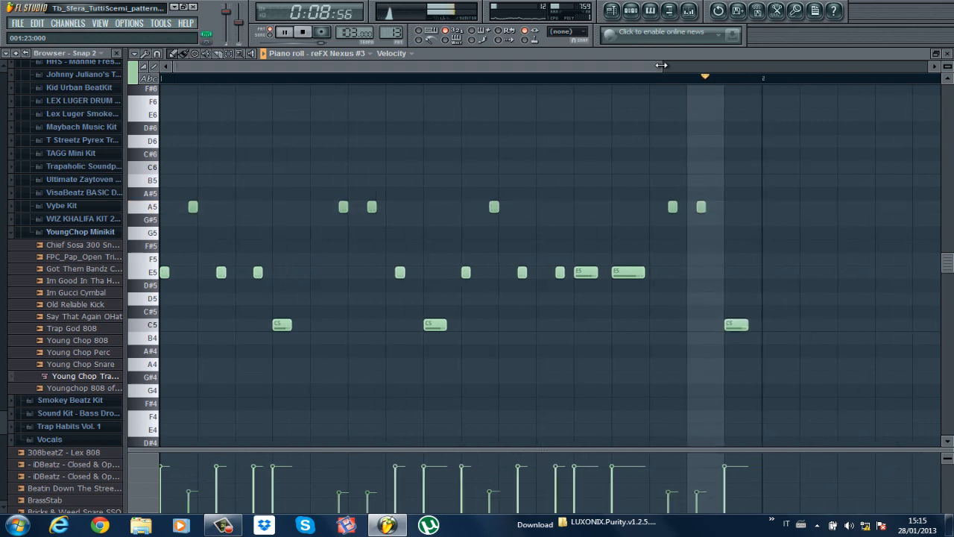
key("space")
left_click(947, 55)
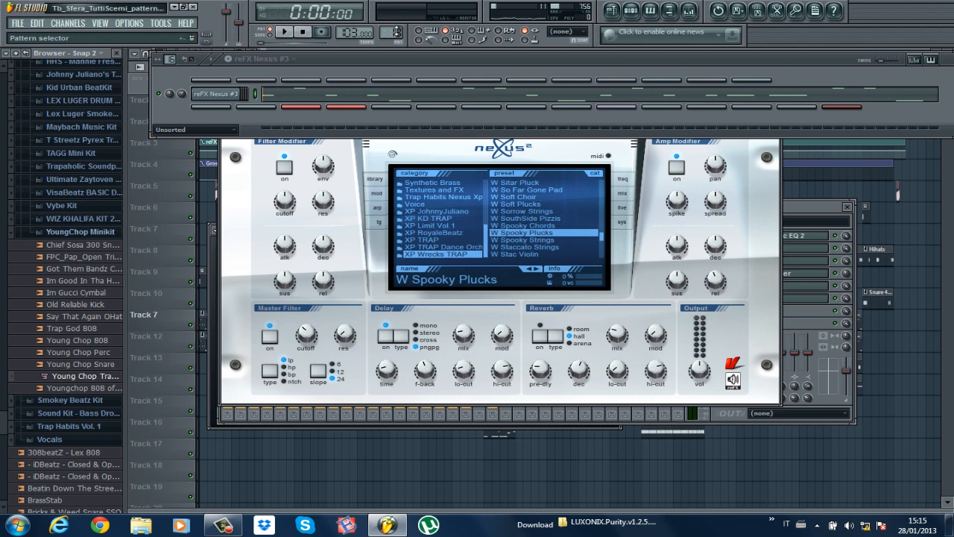
Switch to pattern 14, Sylenth1, examine its sustained notes in the piano roll and play them back
scroll(392, 32, "up", 1)
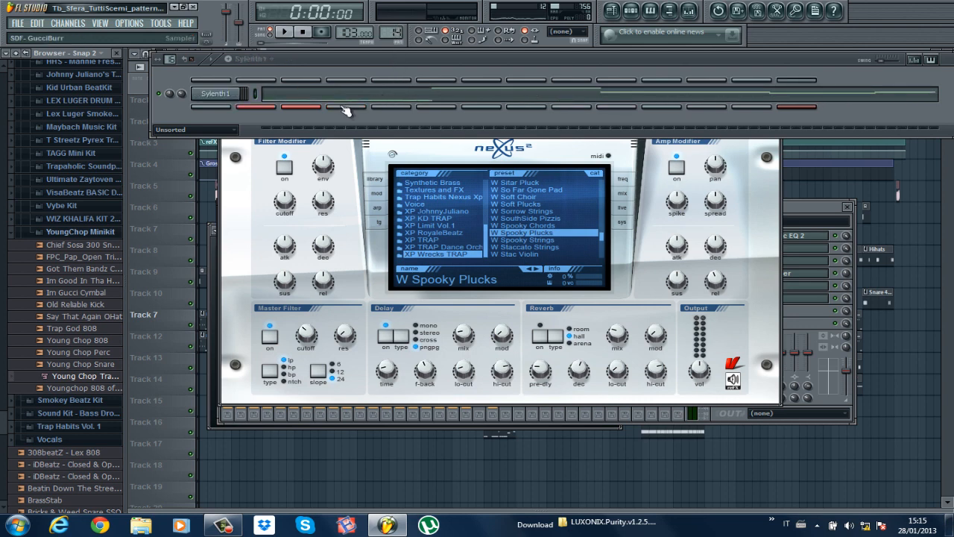
left_click(343, 99)
left_click_drag(459, 66, 786, 66)
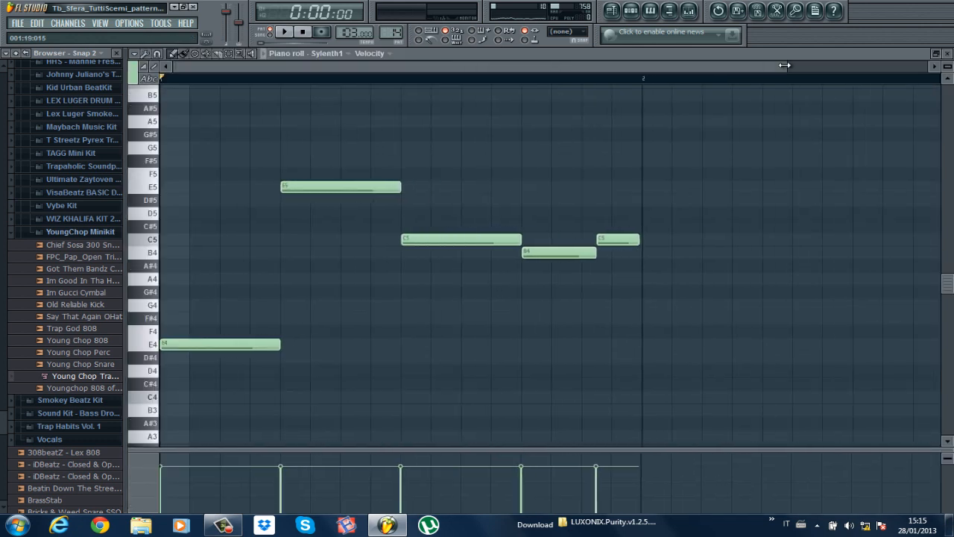
key("space")
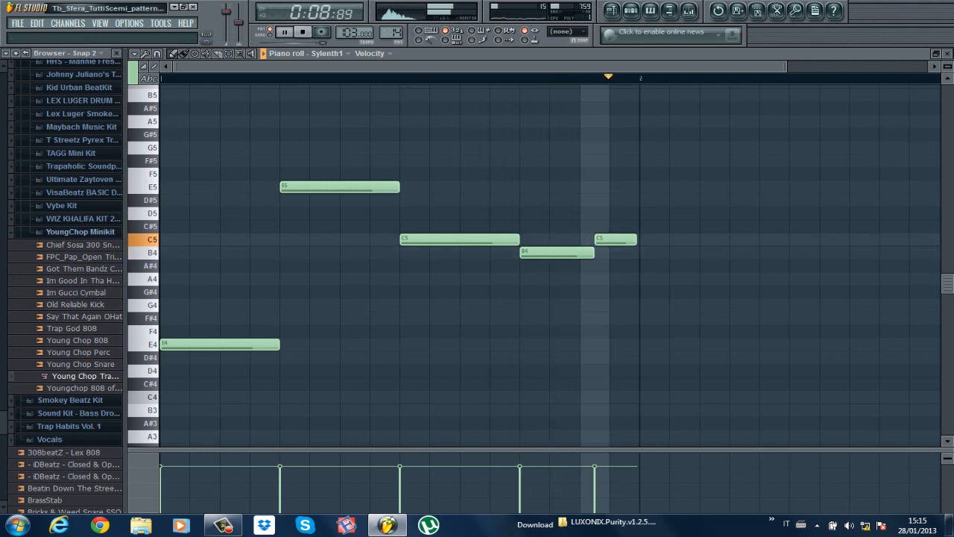
key("space")
left_click(943, 52)
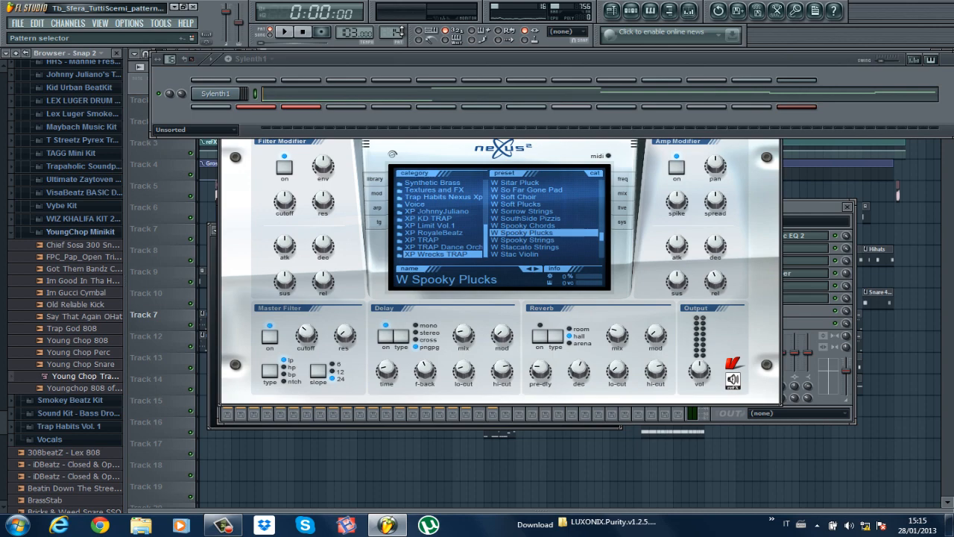
Switch to the empty pattern 16 and bring the playlist to the front to view the full song arrangement
left_click_drag(398, 30, 395, 19)
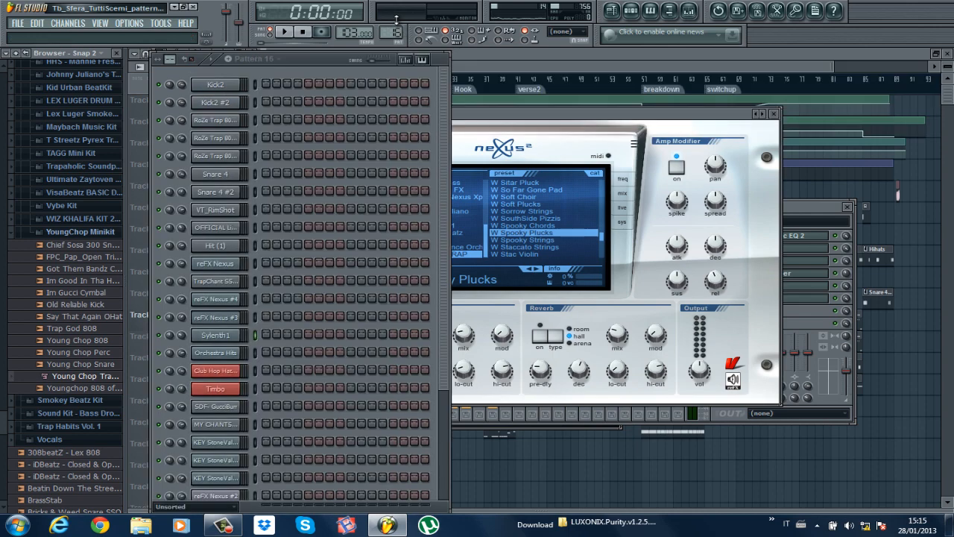
left_click(558, 72)
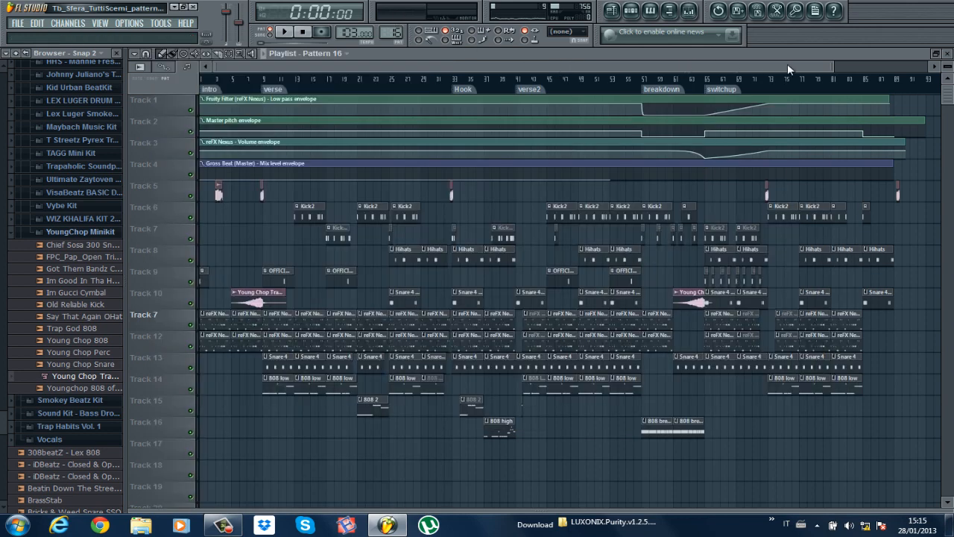
Examine the automation envelopes around the breakdown and place the playback position at the start of that section
left_click_drag(833, 66, 829, 69)
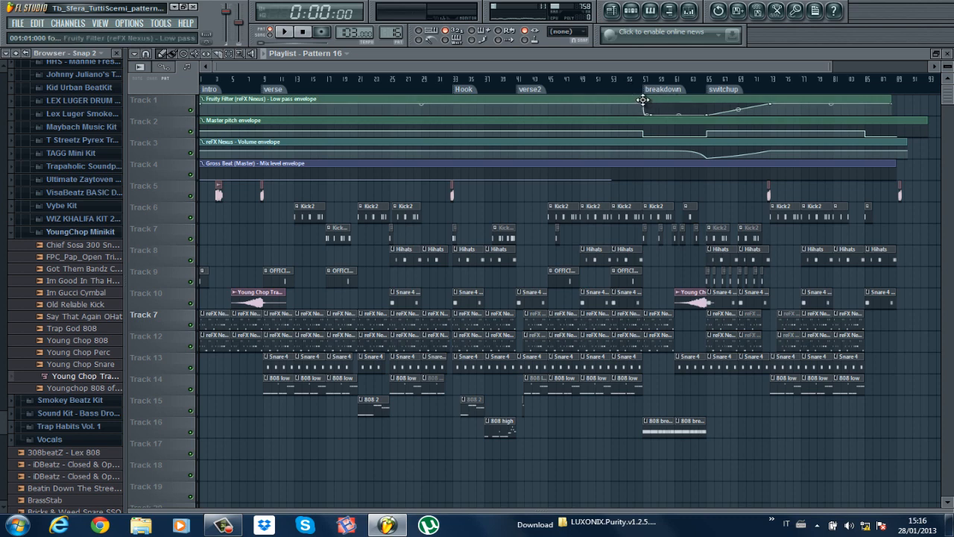
left_click(647, 81)
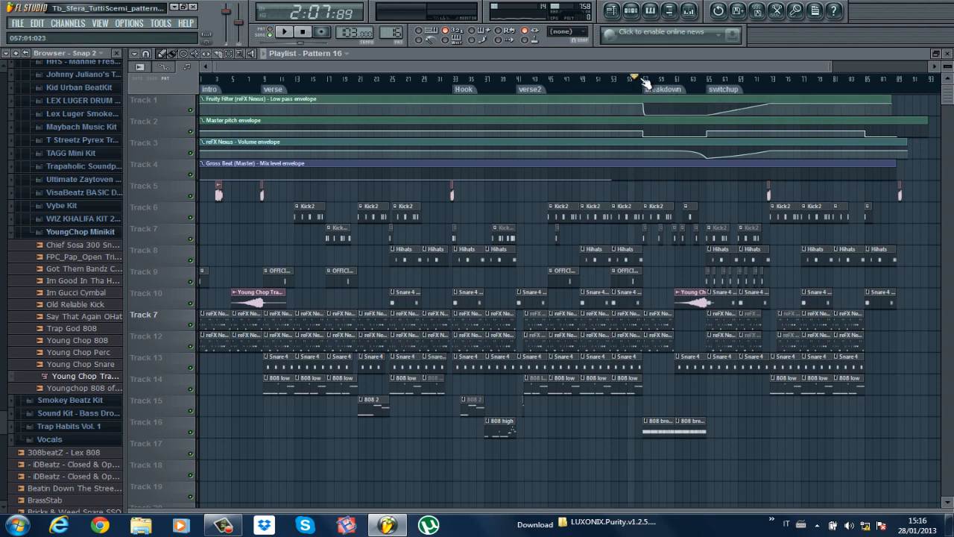
left_click(649, 80)
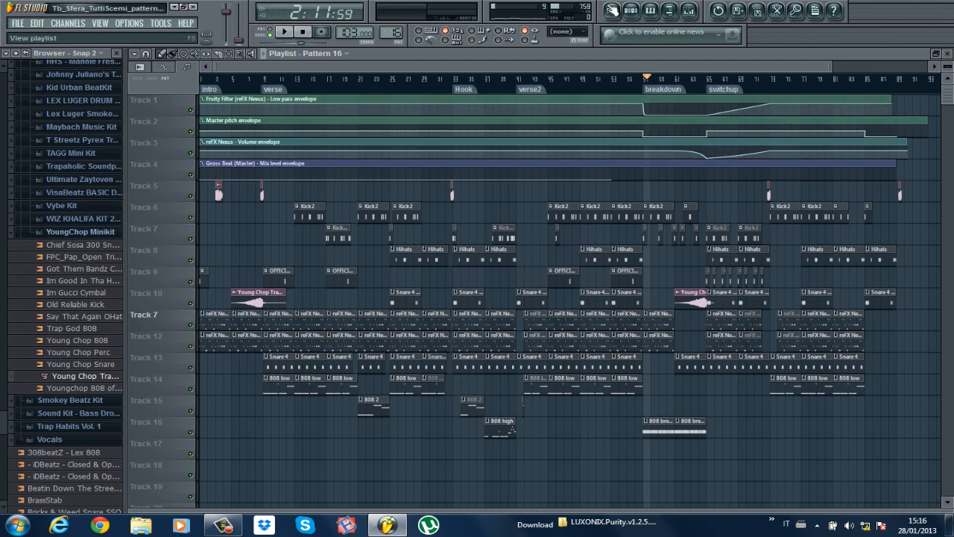
Demonstrate automating the reFX Nexus mixer track volume: touch its fader and choose to create an automation clip for the last tweaked parameter
left_click(611, 11)
left_click(611, 11)
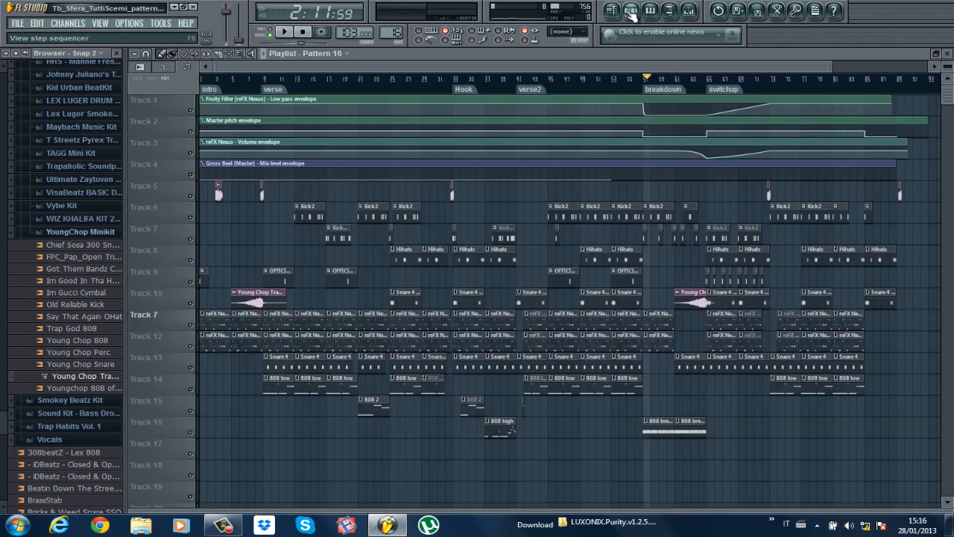
left_click(630, 11)
left_click(688, 10)
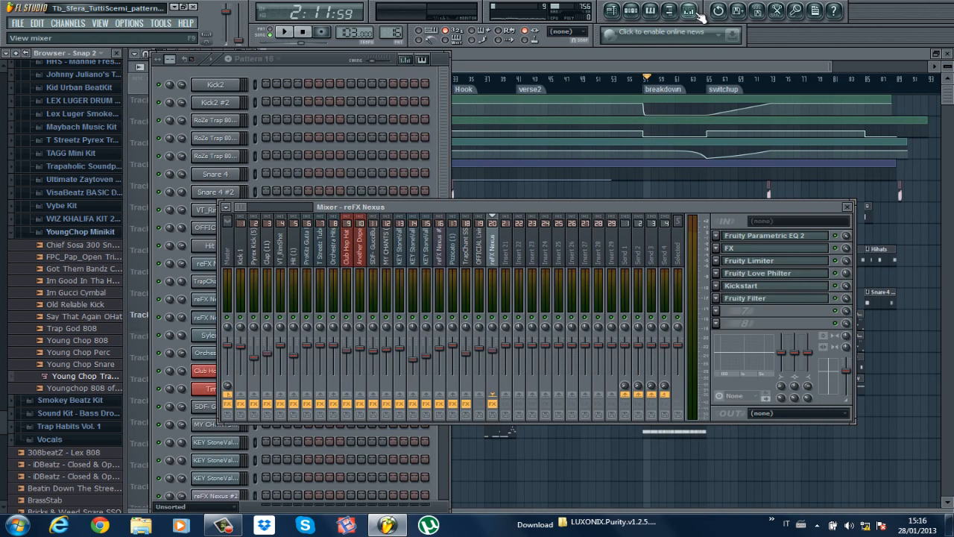
left_click(495, 352)
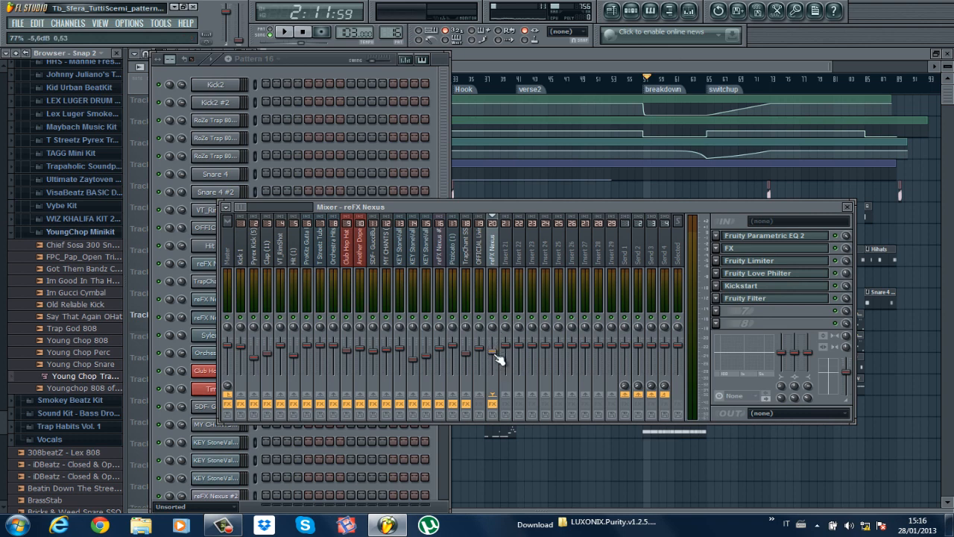
left_click(161, 23)
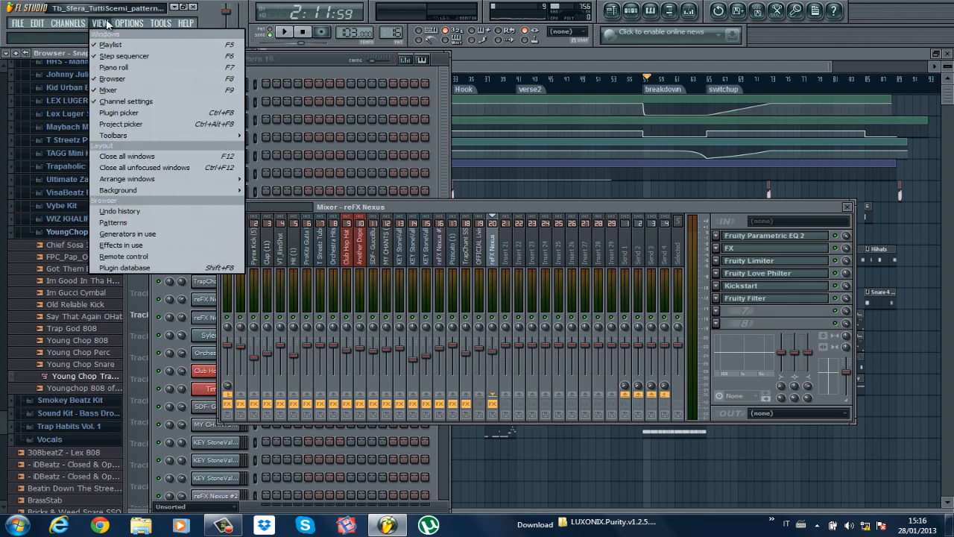
mouse_move(161, 24)
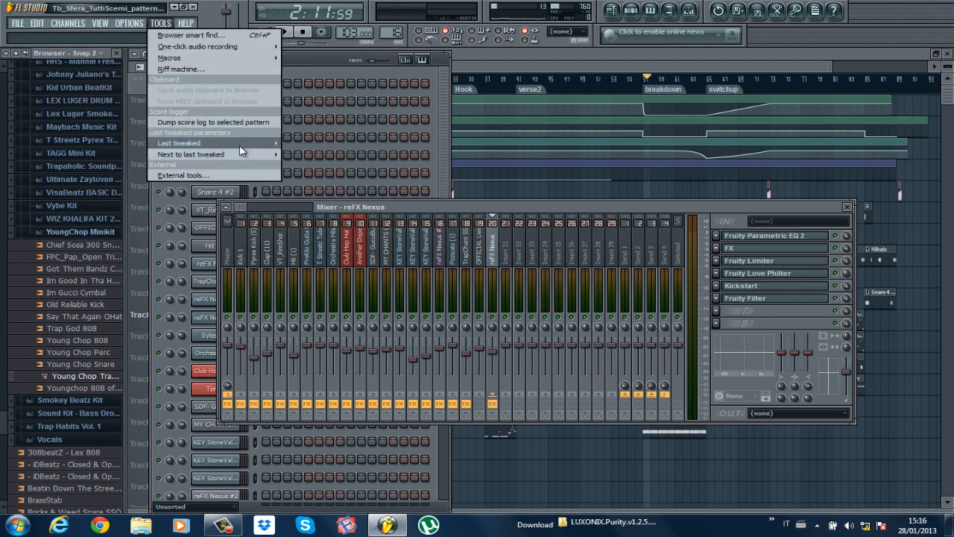
mouse_move(239, 143)
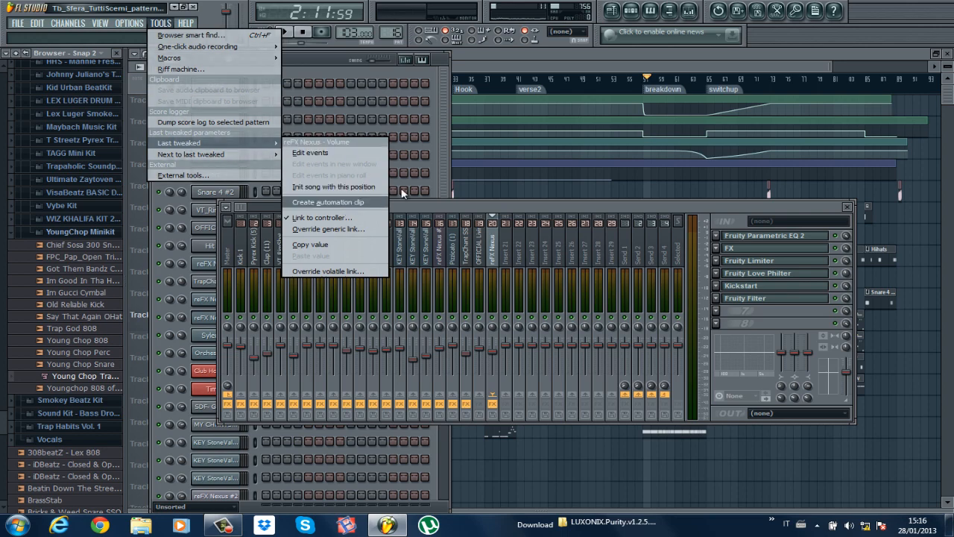
left_click(377, 202)
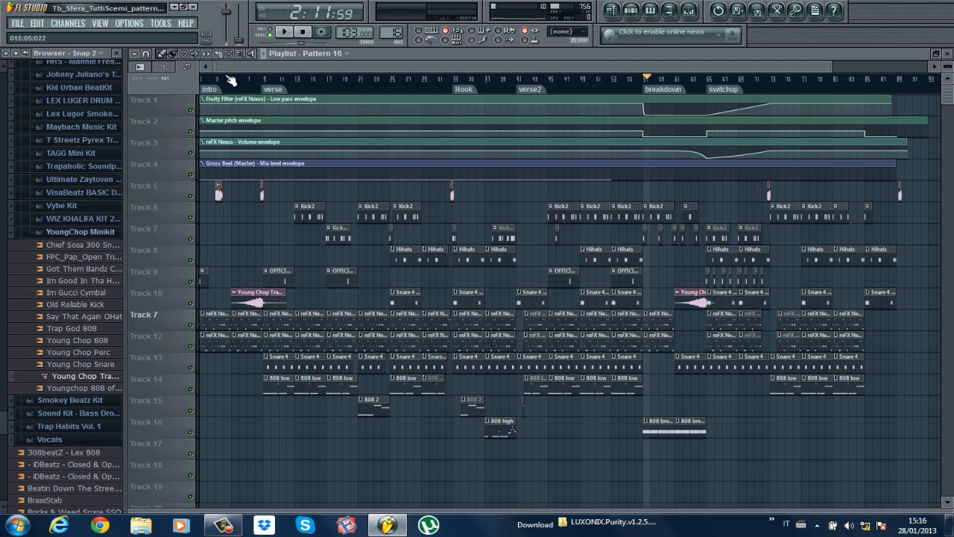
Return the playback position to the song start and shorten the Master pitch automation clip to end level with the Gross Beat mix level clip
left_click_drag(226, 79, 177, 89)
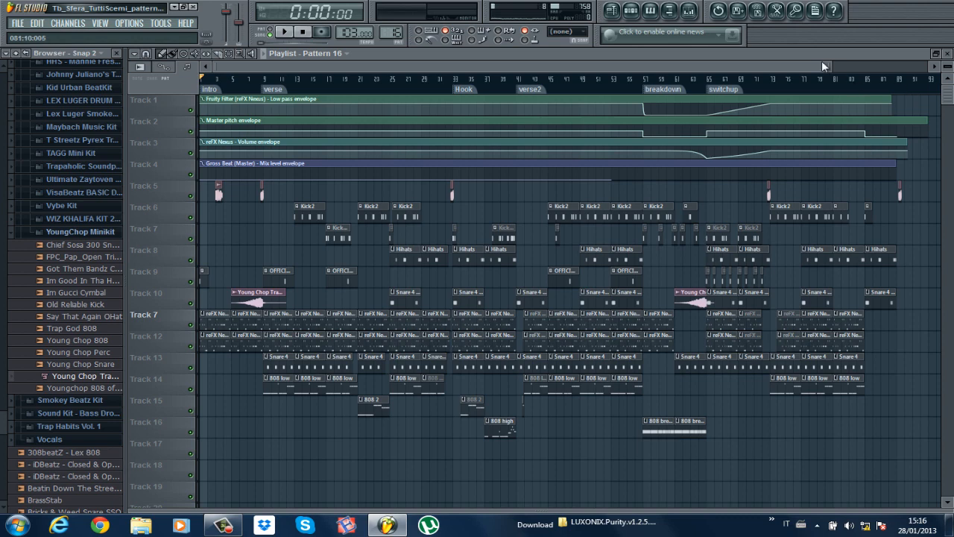
left_click_drag(823, 66, 838, 68)
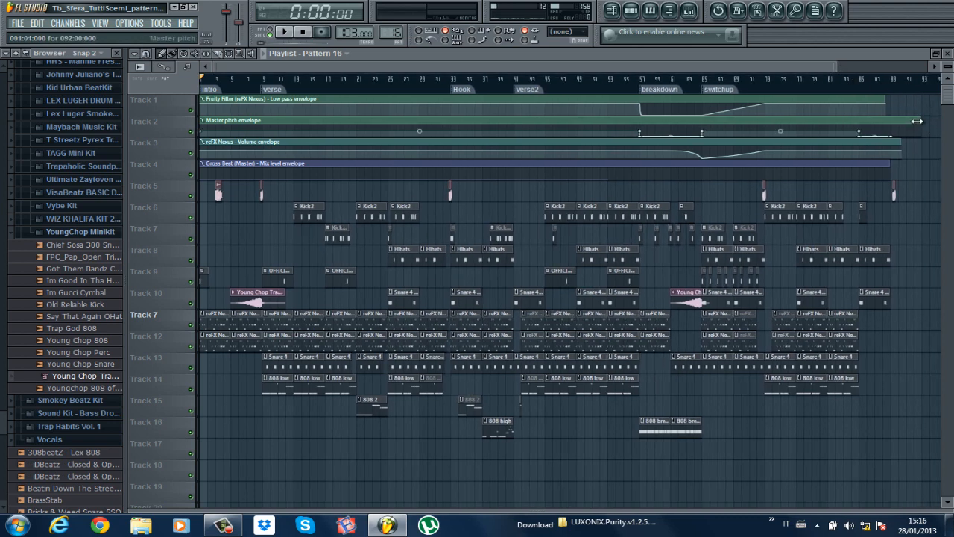
left_click_drag(918, 121, 891, 120)
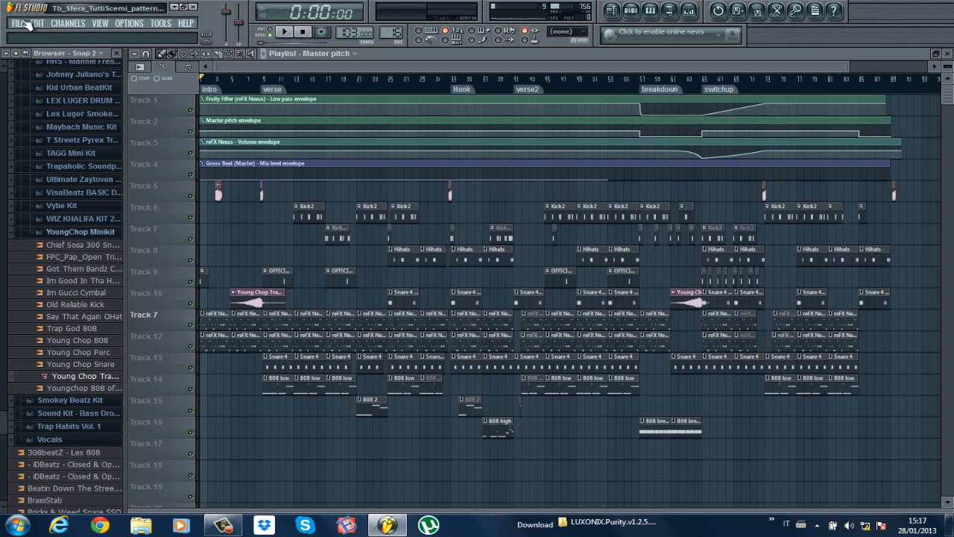
Save the project, and play the song from the start with a brief look at the mixer levels
left_click(17, 22)
left_click(41, 72)
left_click_drag(852, 67, 818, 68)
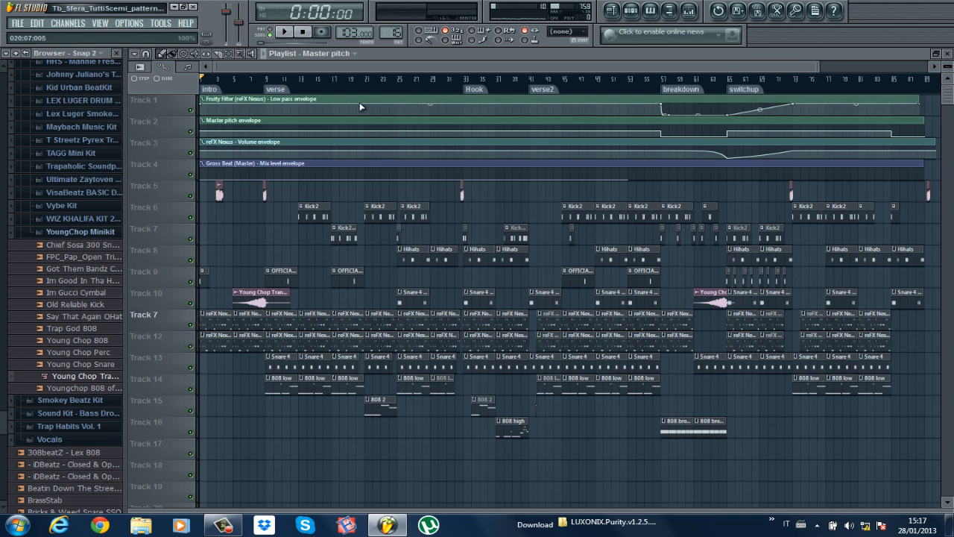
key("space")
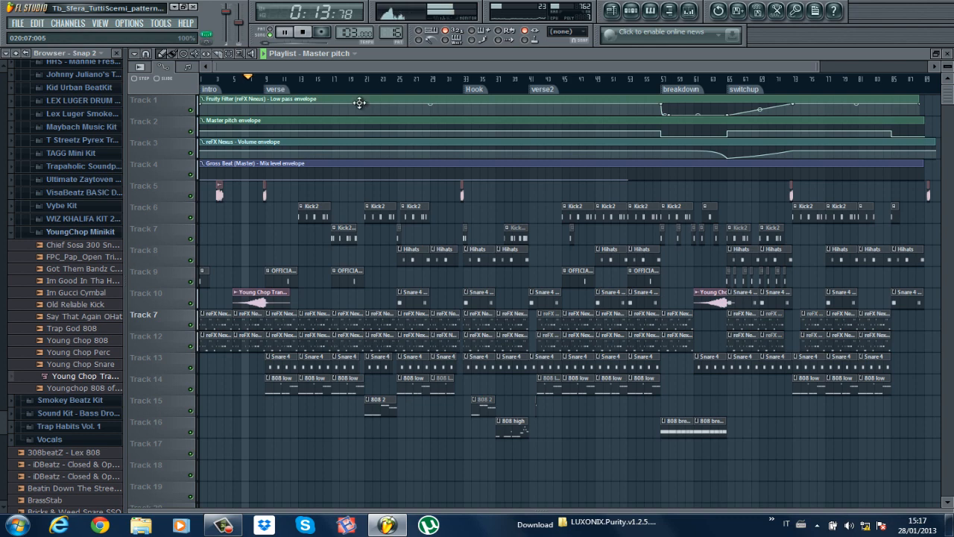
left_click(694, 13)
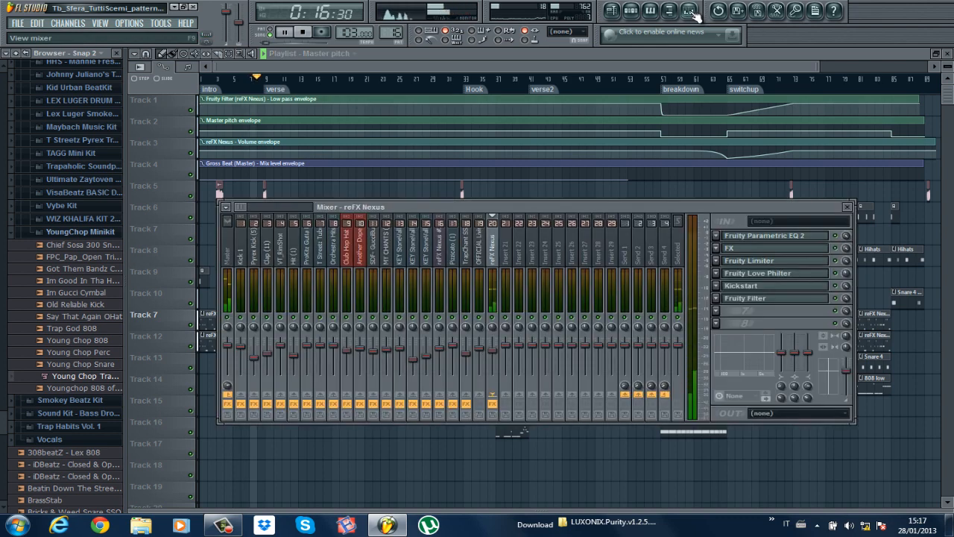
left_click(846, 207)
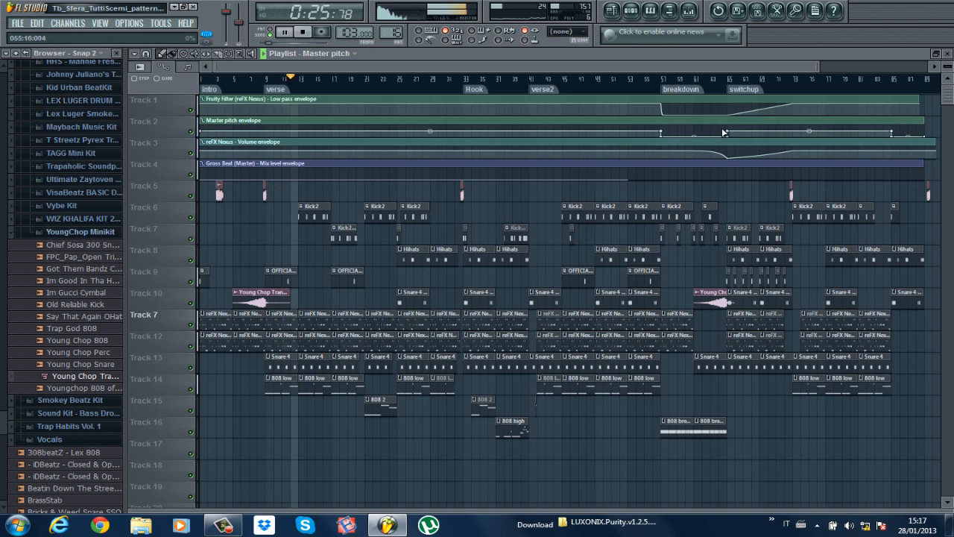
Follow the song's playback through the verse and into the hook, examining how the clips are arranged in the playlist
left_click_drag(819, 67, 476, 69)
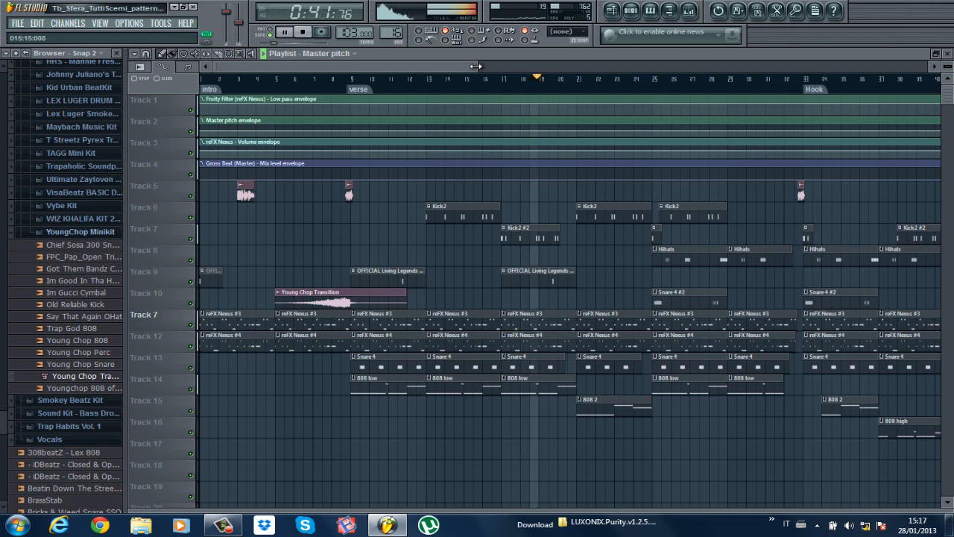
left_click_drag(474, 65, 512, 66)
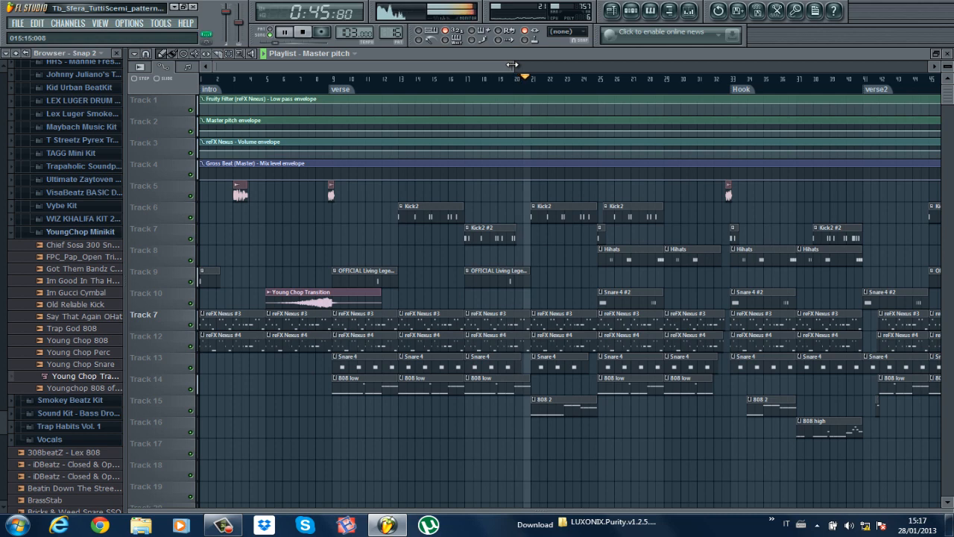
left_click_drag(512, 65, 774, 54)
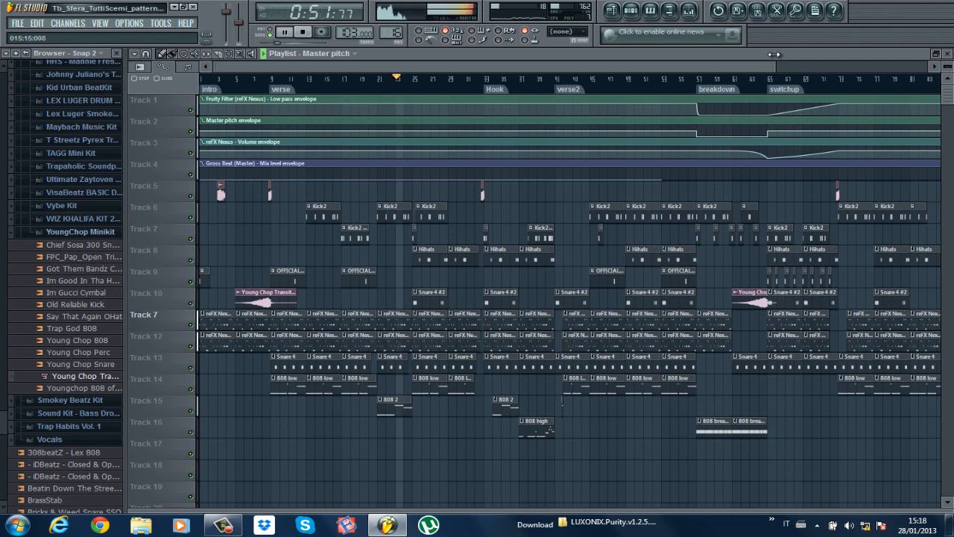
left_click_drag(773, 54, 817, 69)
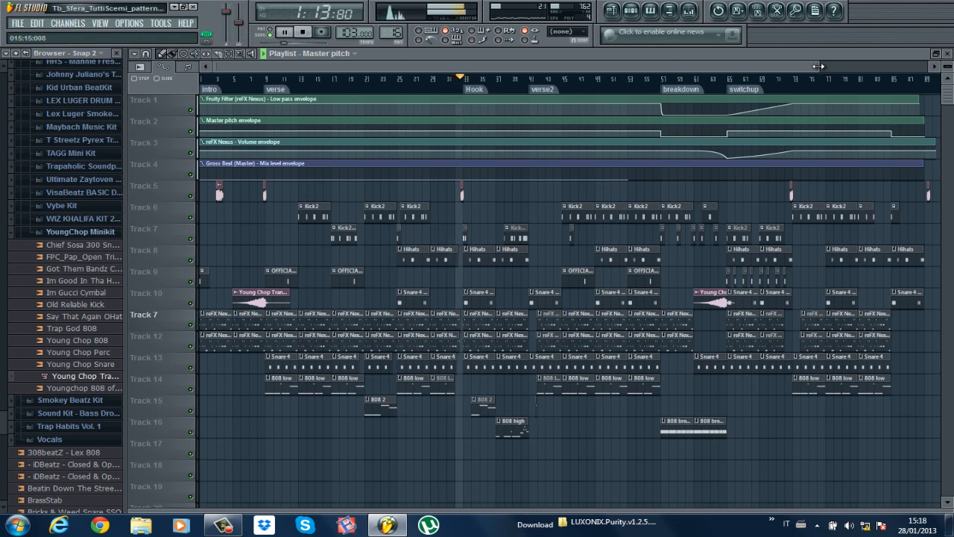
left_click(23, 28)
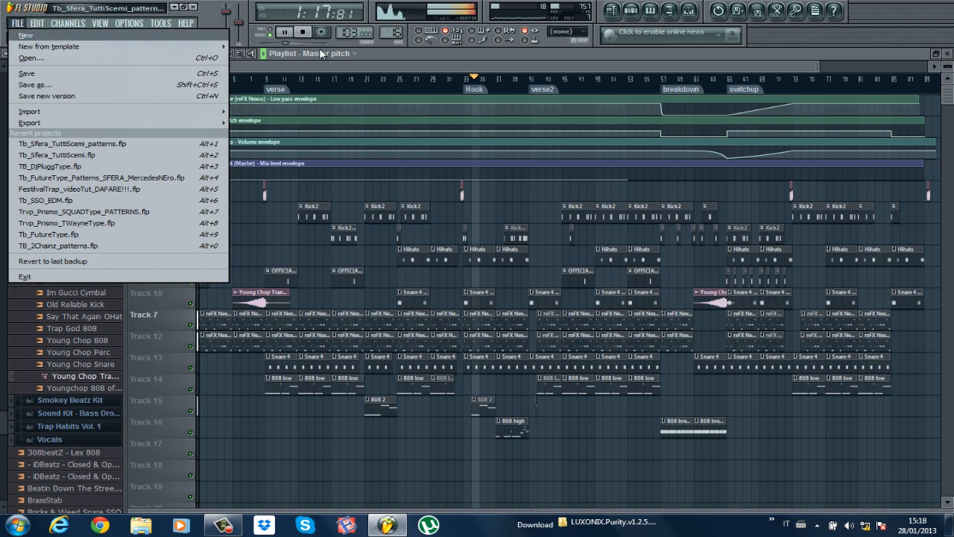
left_click(351, 64)
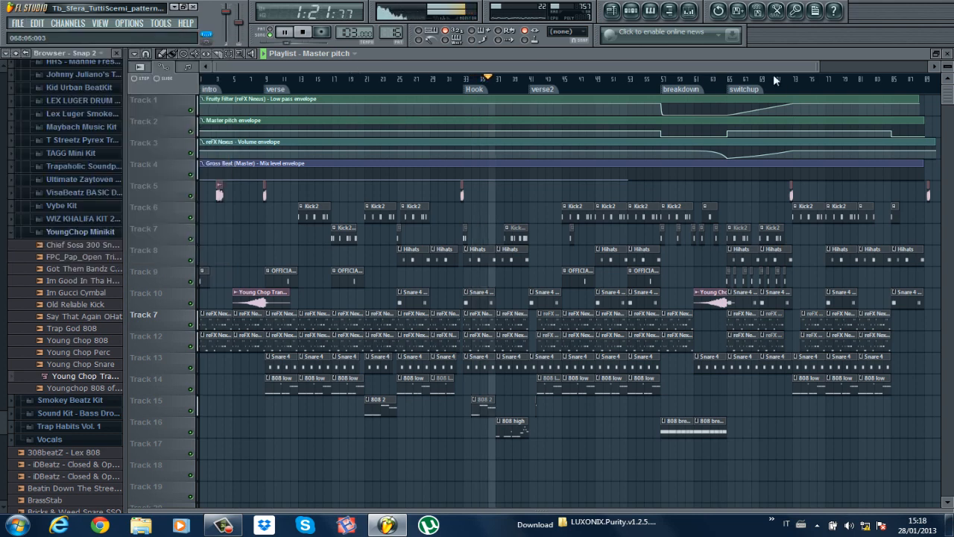
Follow the playback through verse2, the breakdown and the switchup towards the end of the song, examining the clips and automation
left_click_drag(817, 68, 617, 77)
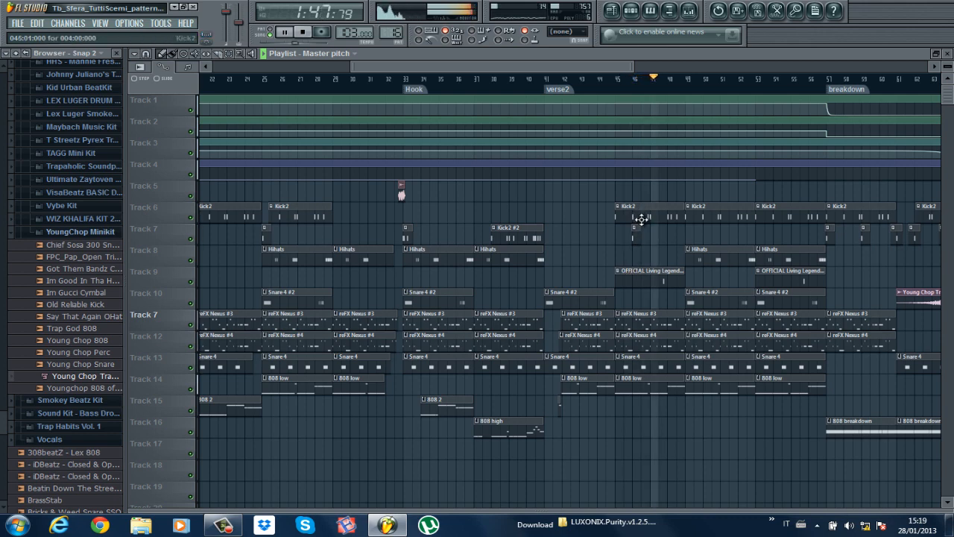
left_click_drag(630, 68, 691, 67)
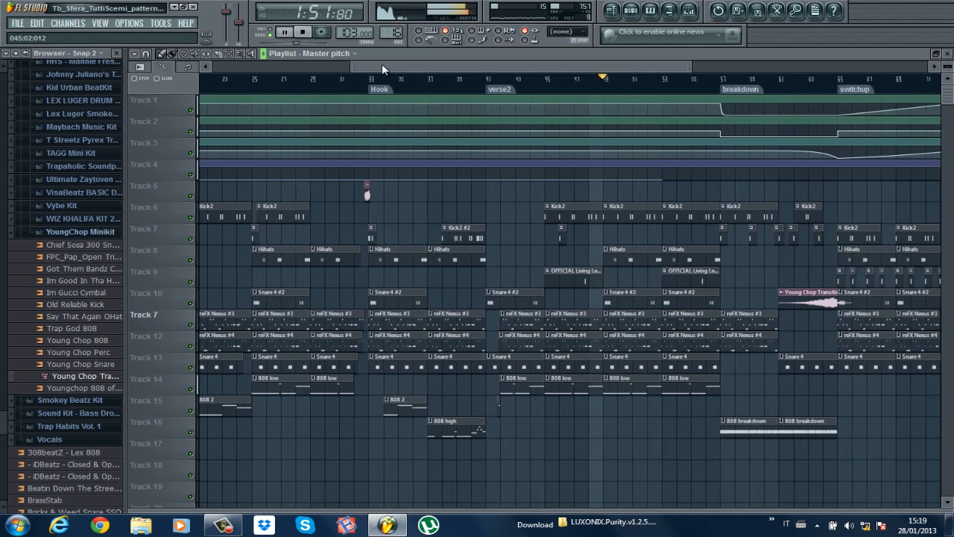
left_click_drag(354, 67, 471, 66)
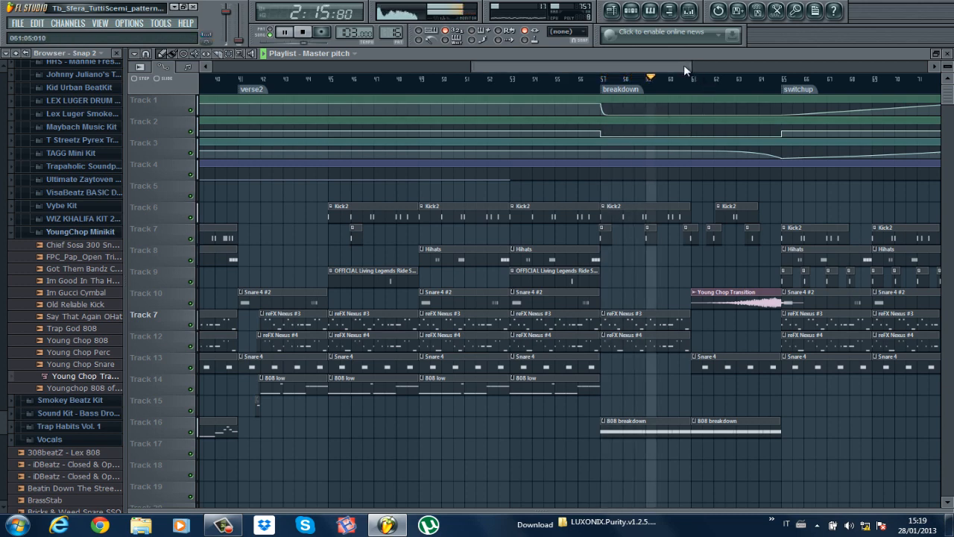
left_click_drag(683, 65, 709, 63)
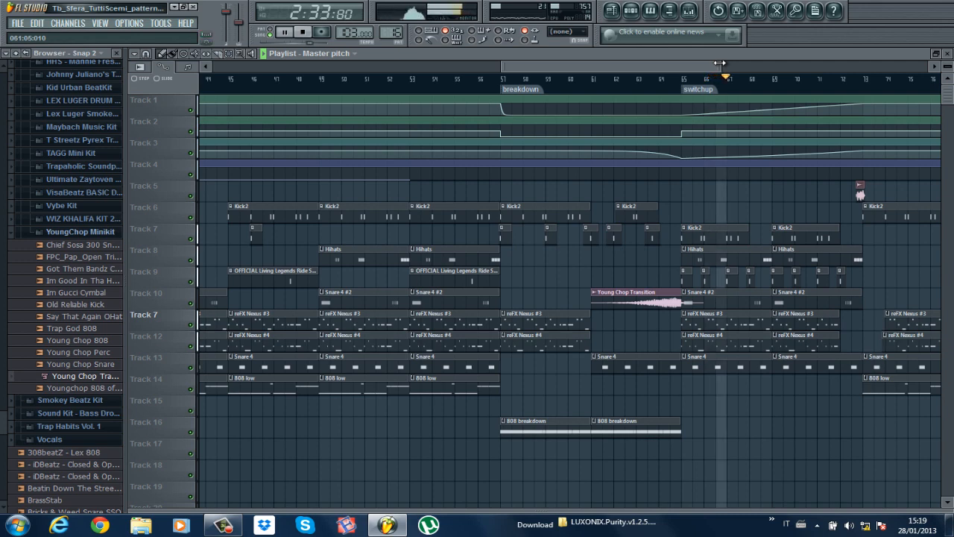
left_click_drag(719, 64, 887, 75)
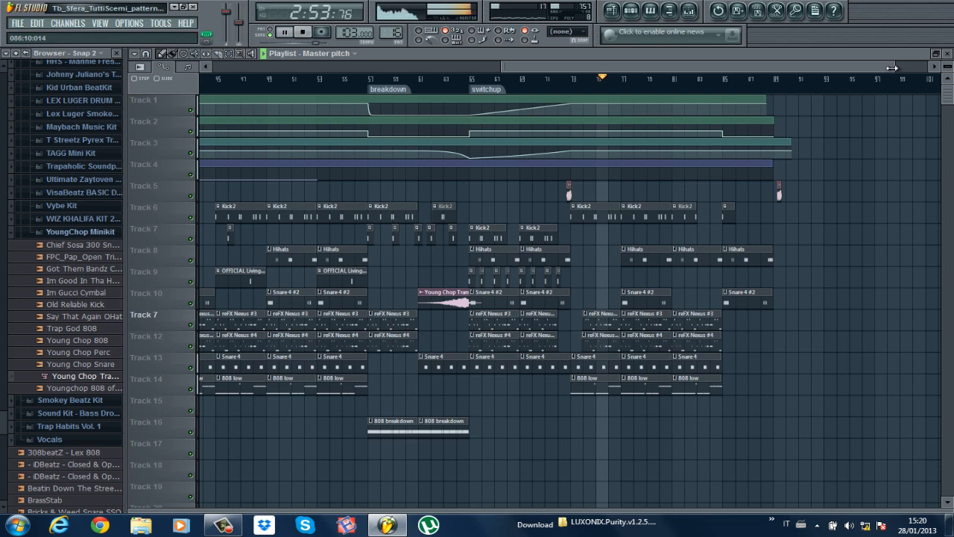
left_click_drag(885, 66, 826, 67)
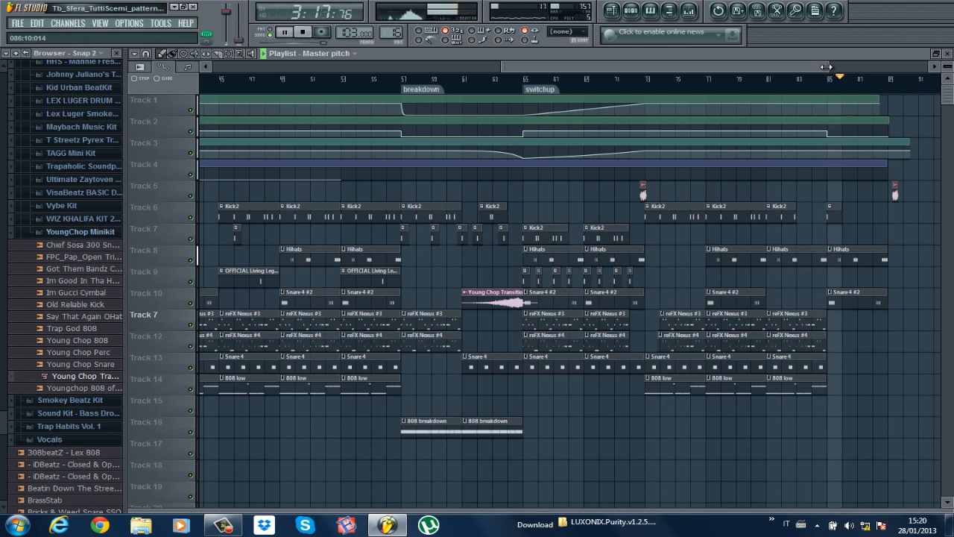
left_click_drag(826, 66, 862, 68)
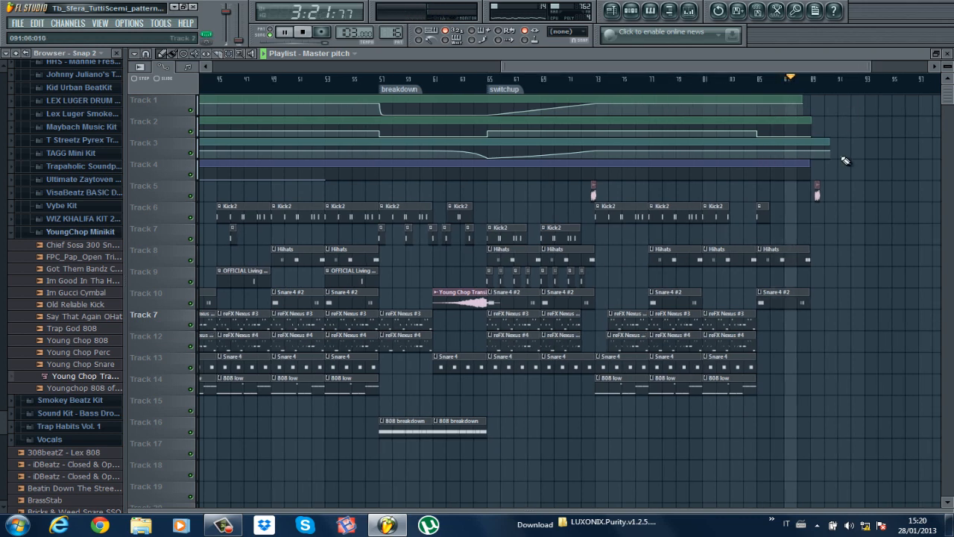